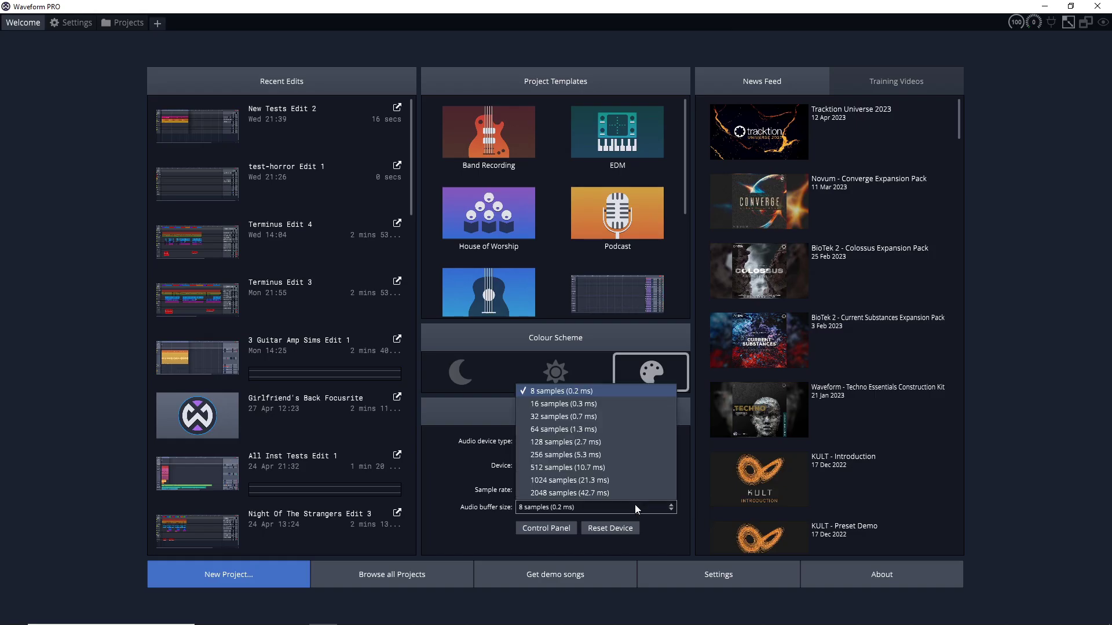
Choose 256 samples (5.3 ms) as the audio buffer size
click(576, 456)
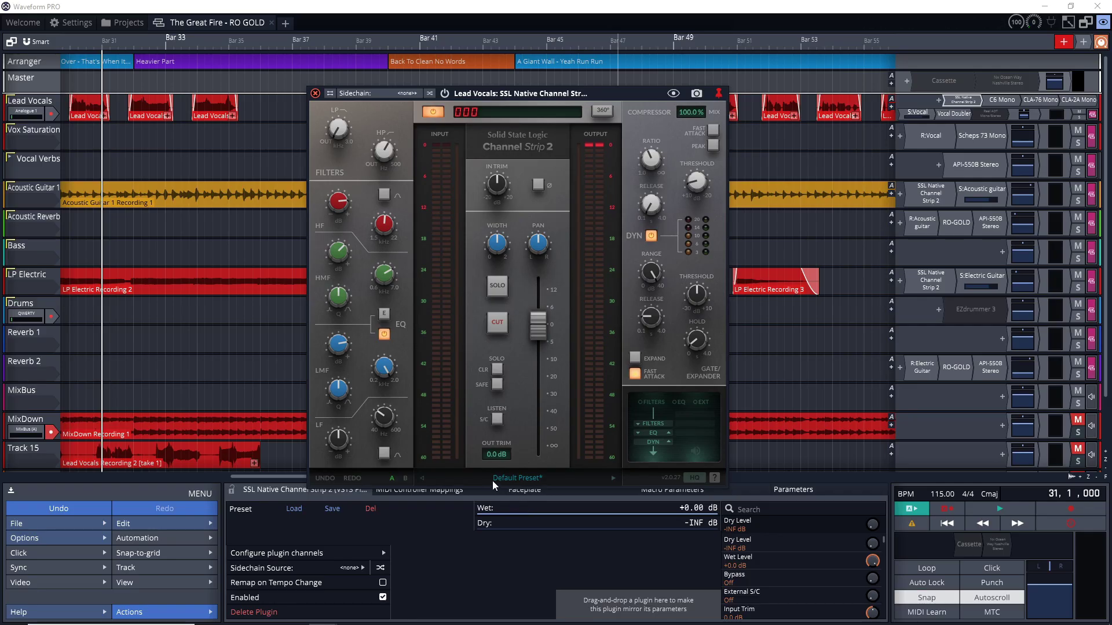
Show the preset menus of the Lead Vocals SSL channel strip and CLA-2A Mono, with Save As…
click(492, 478)
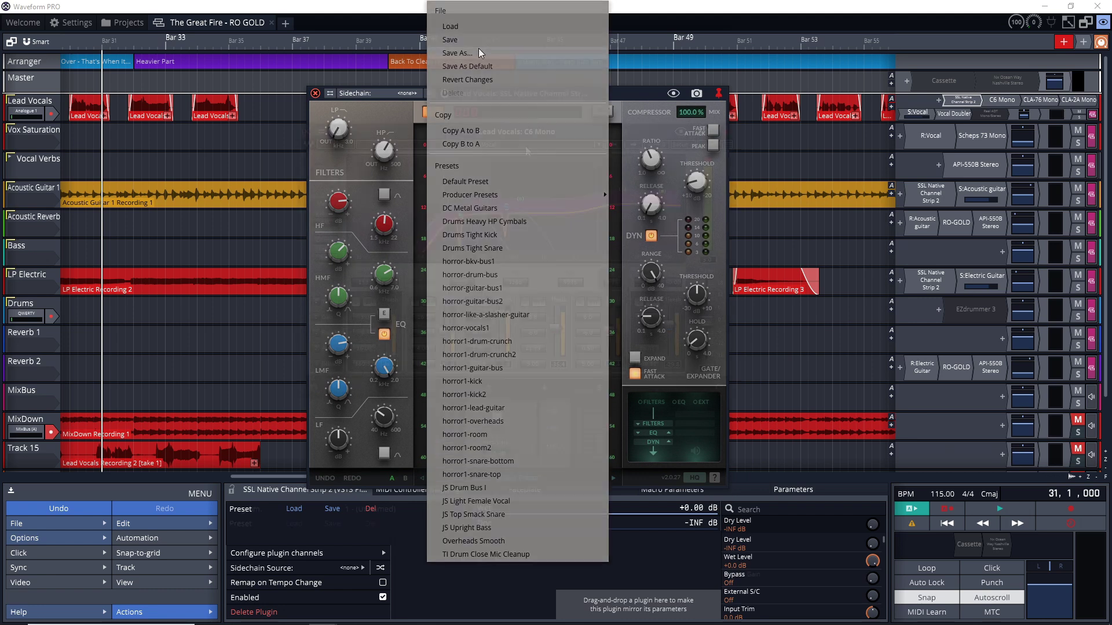
click(531, 146)
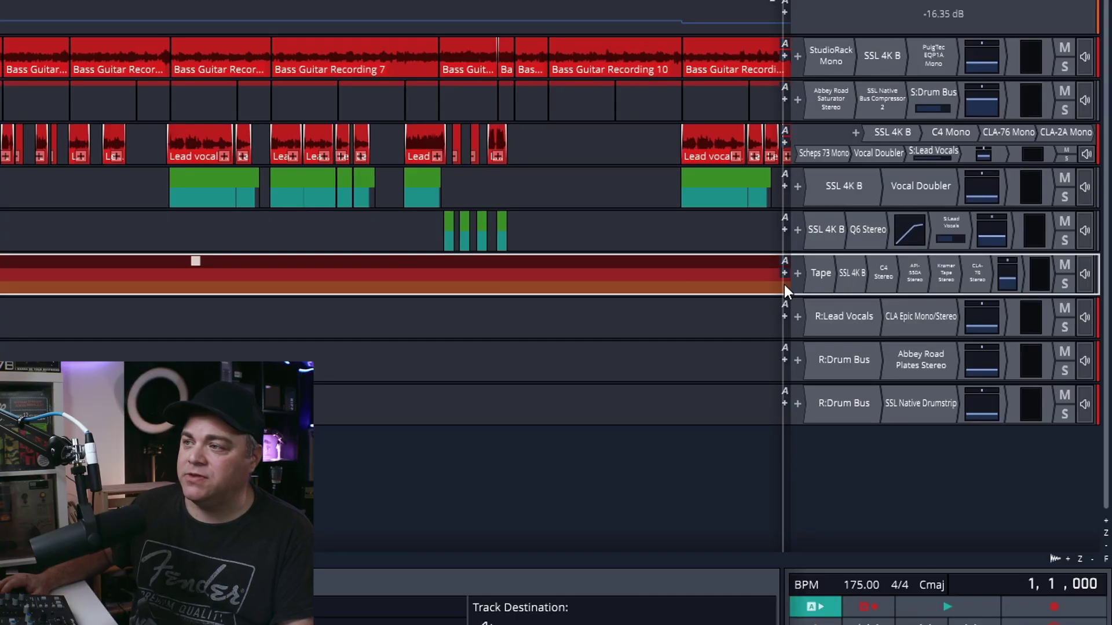
Check the Tape plugin, then select the Guitar Submix1 plugin chain from Tape onward
double_click(818, 274)
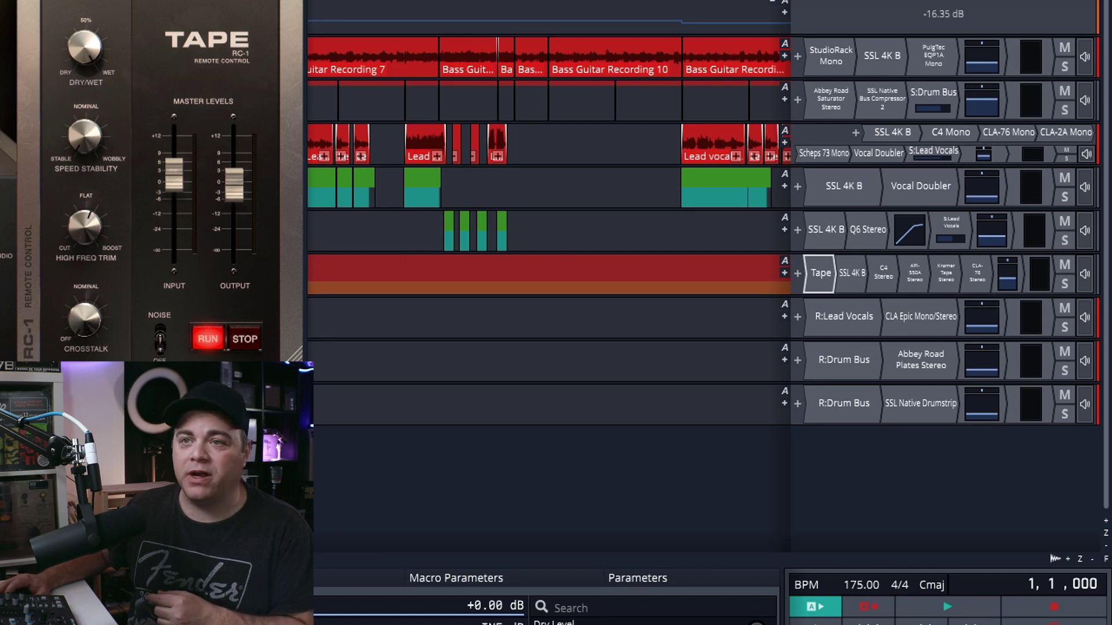
key(Escape)
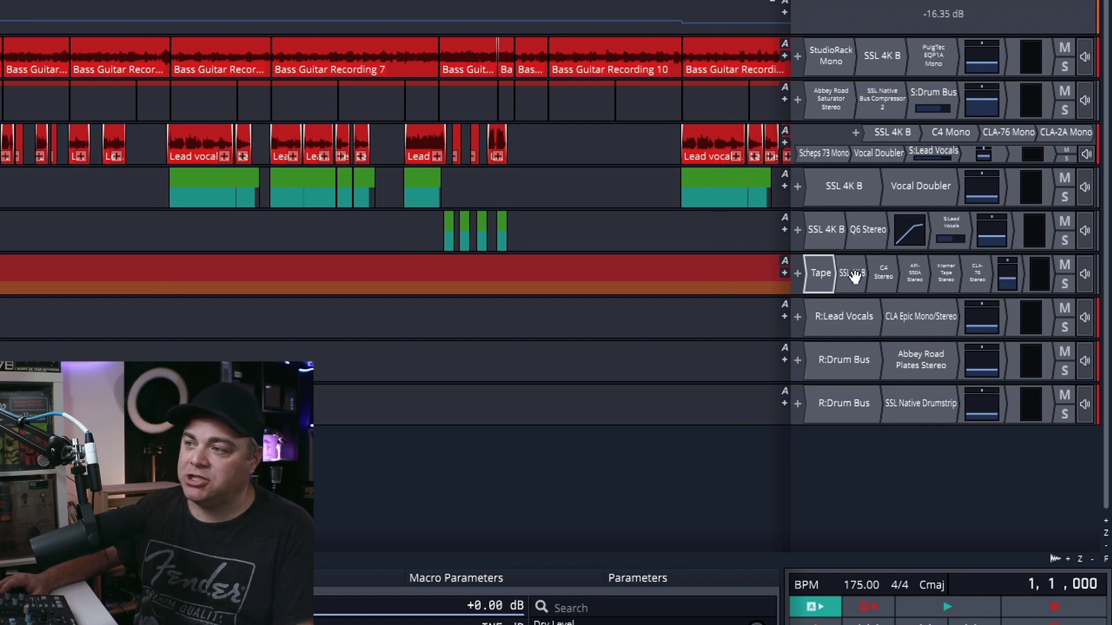
drag(854, 275, 987, 279)
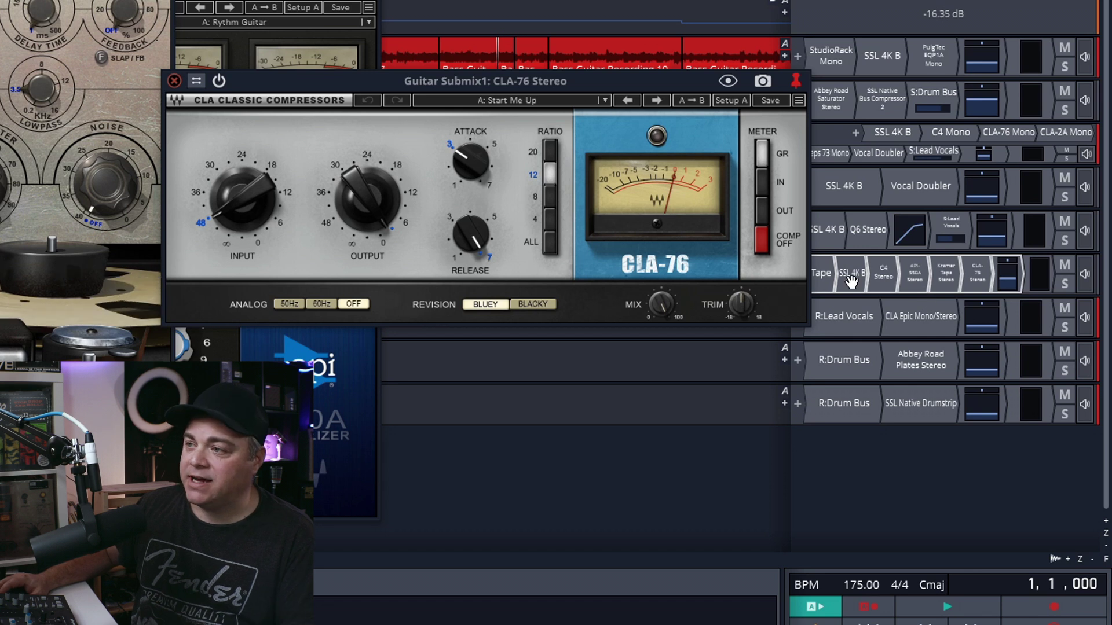
right_click(886, 274)
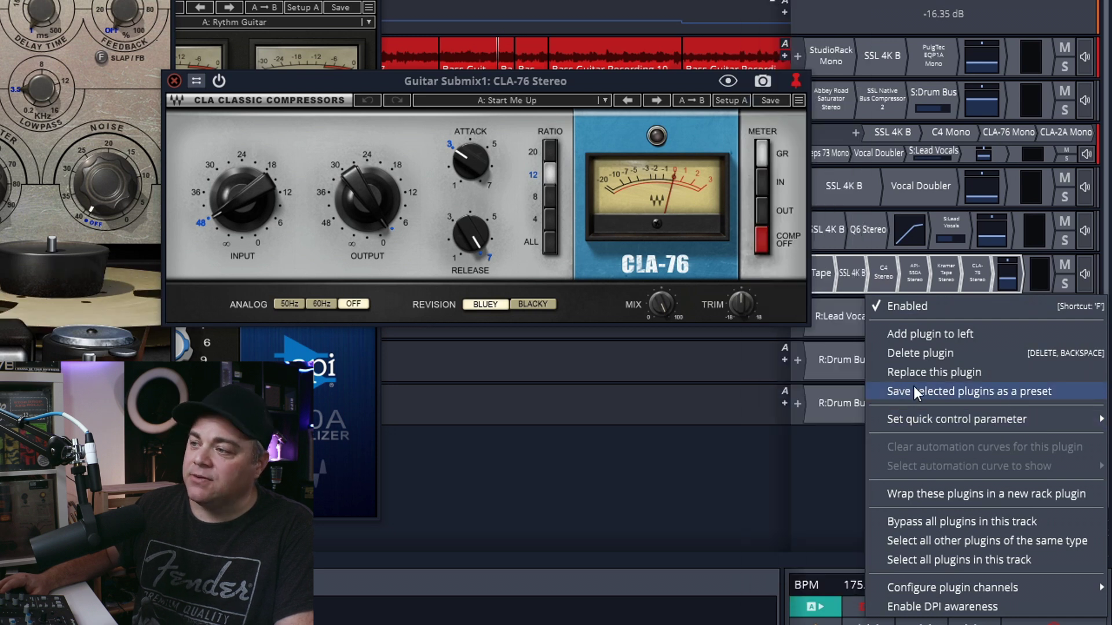
Begin saving the selected Guitar Submix1 plugins as a preset, then cancel the Create Plugin Preset dialog
click(1017, 387)
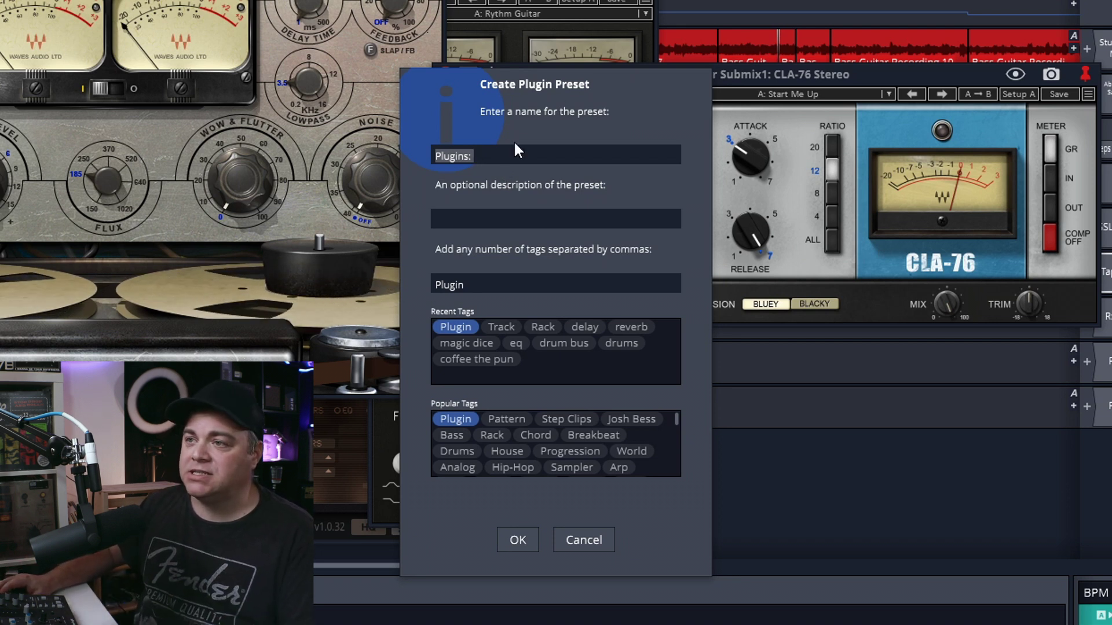
click(583, 539)
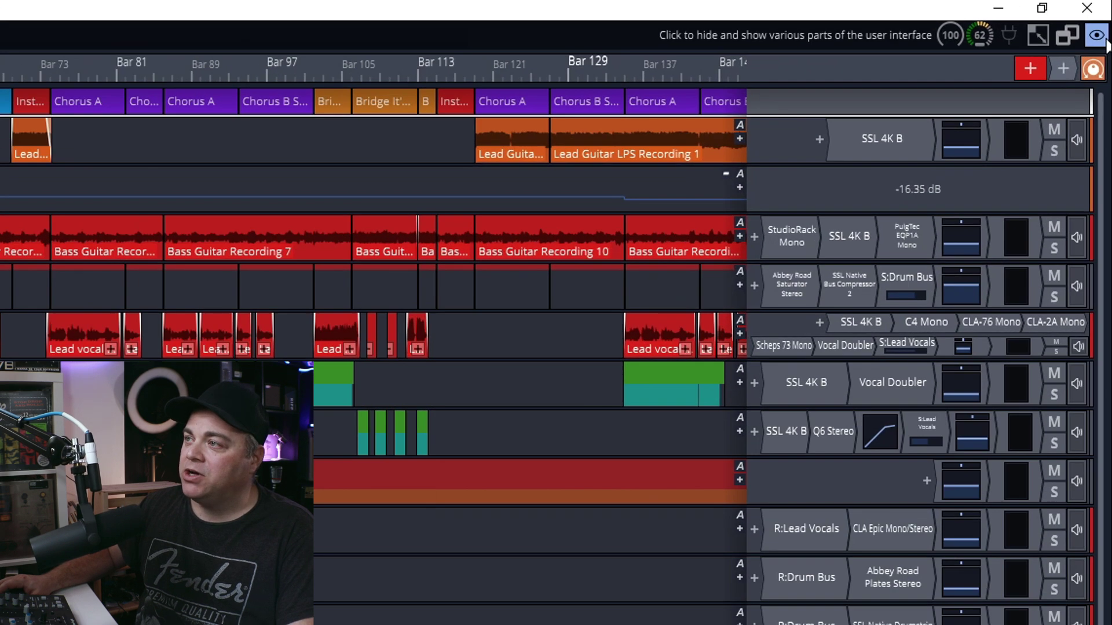
Show the browser, search 'final', and drag the Horror-Final1-Guitar-Bus-1 preset onto Guitar Submix1
click(1103, 24)
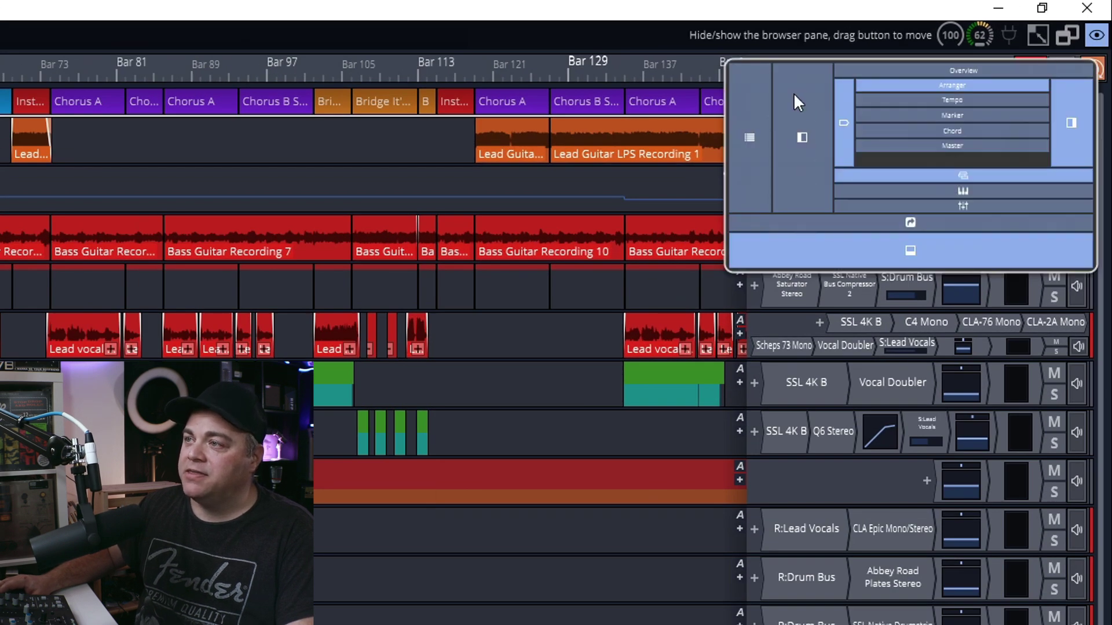
click(803, 114)
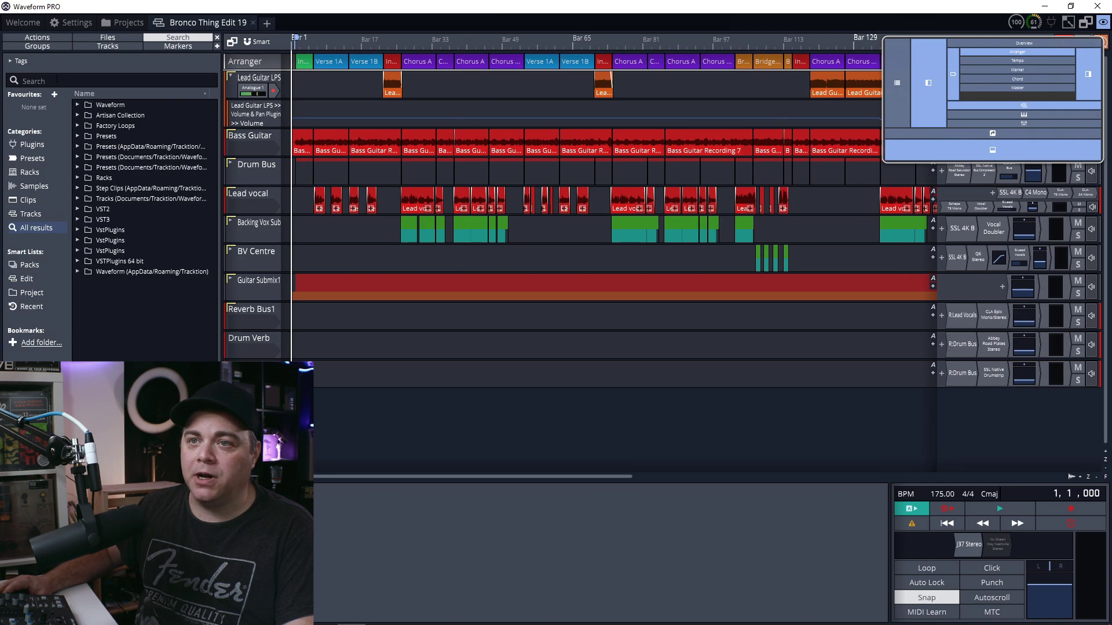
click(54, 81)
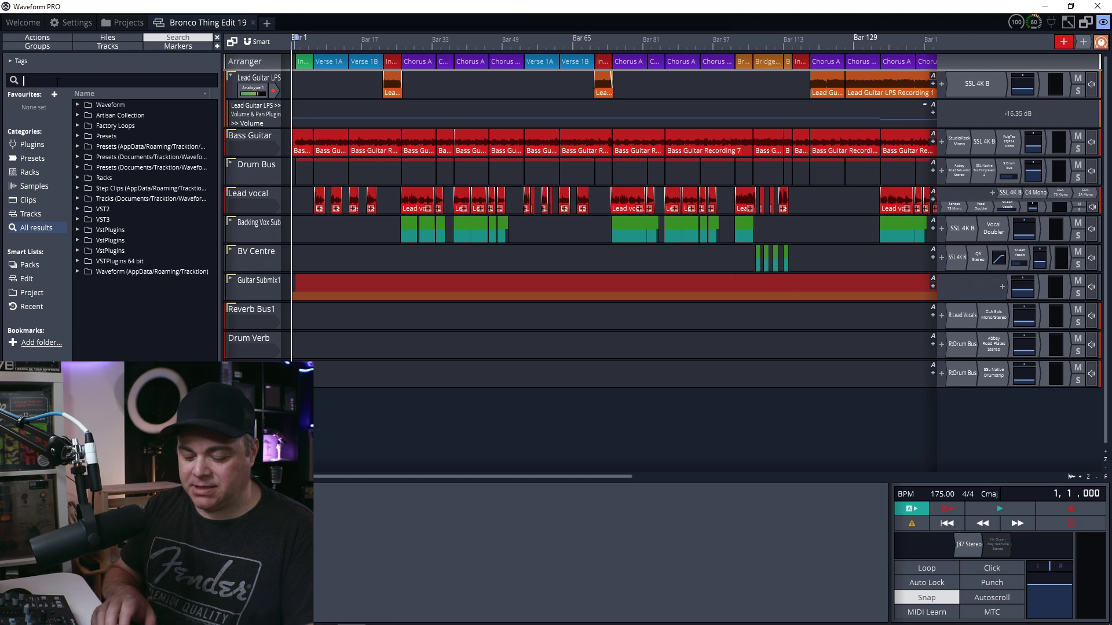
text(final)
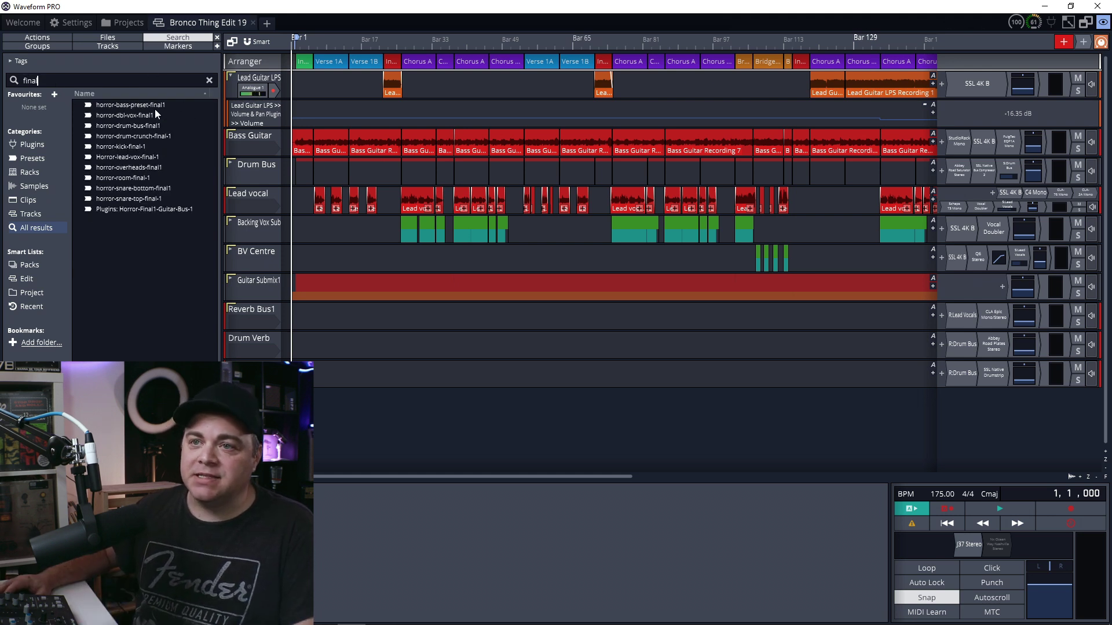
click(153, 208)
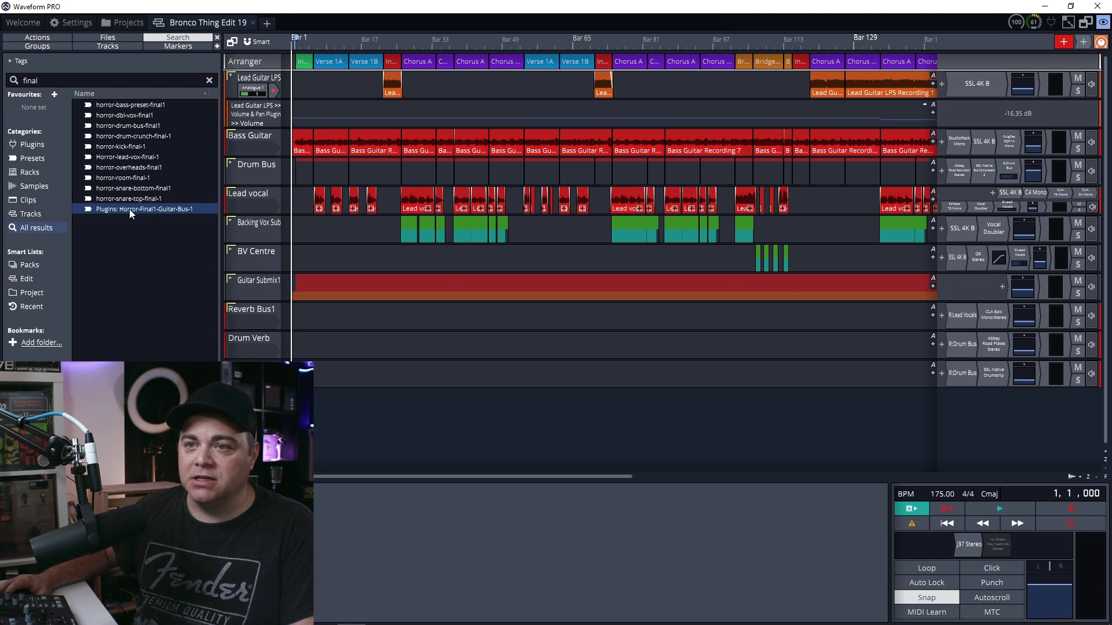
drag(115, 210, 1012, 290)
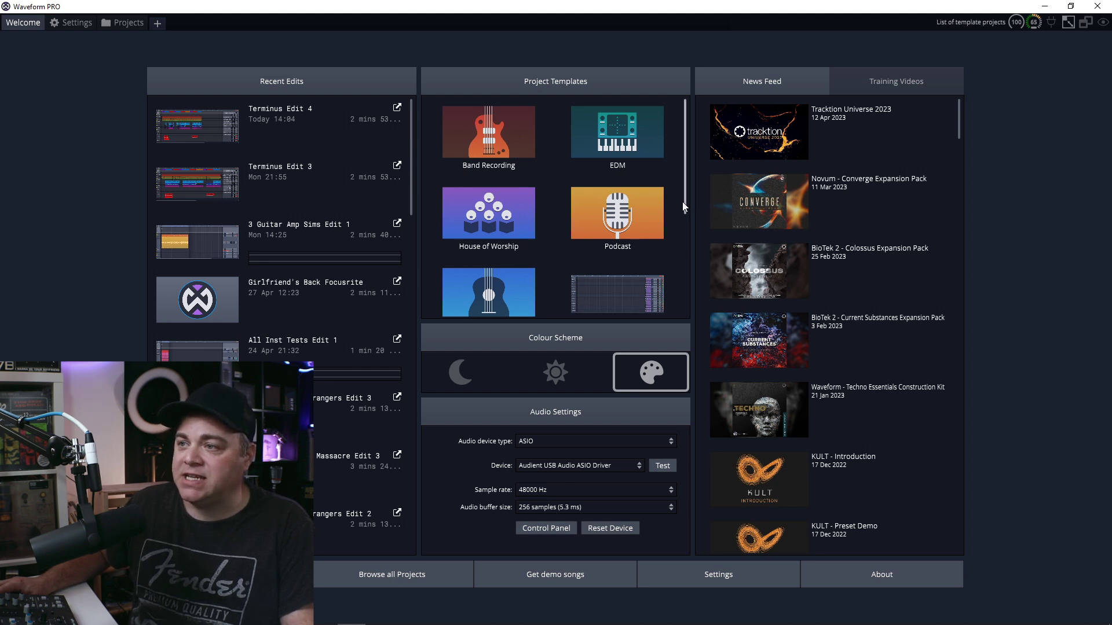
Scroll to the custom templates and start a new project from Horror Album 1 - Basic
drag(685, 203, 705, 321)
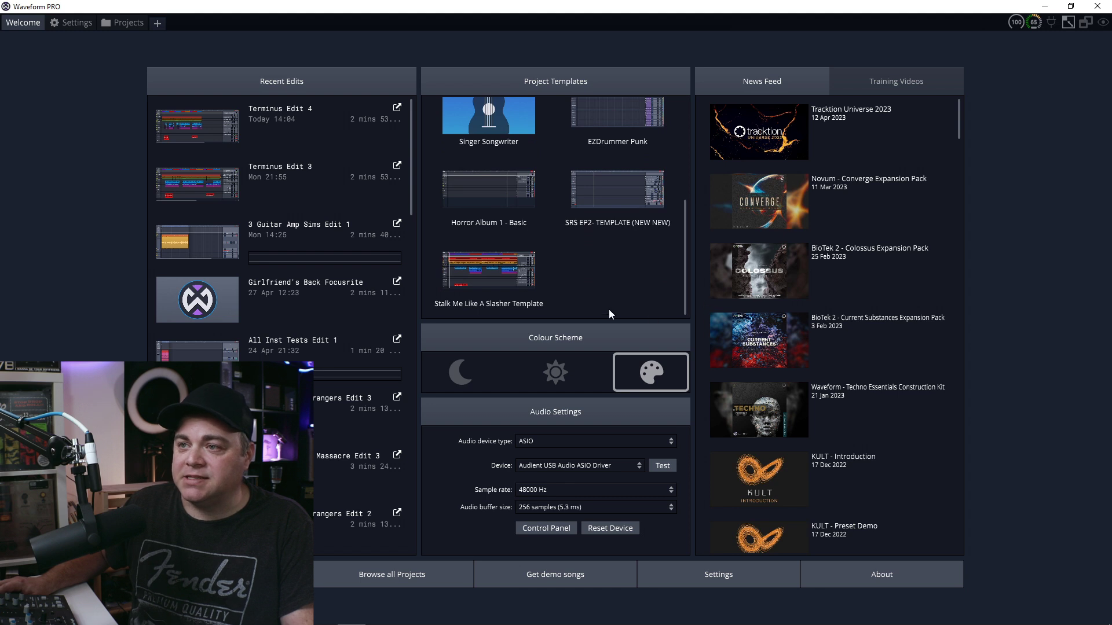
click(484, 192)
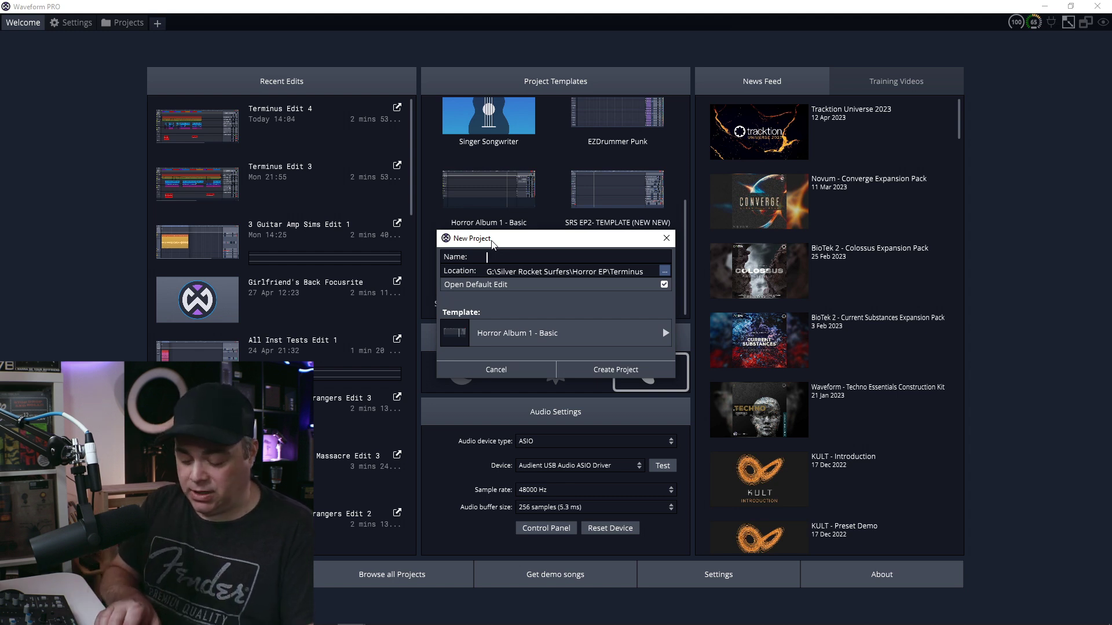
Create the test-horror project in the Horror EP folder and expand its Guitar Sub and Drum Bus tracks
text(test)
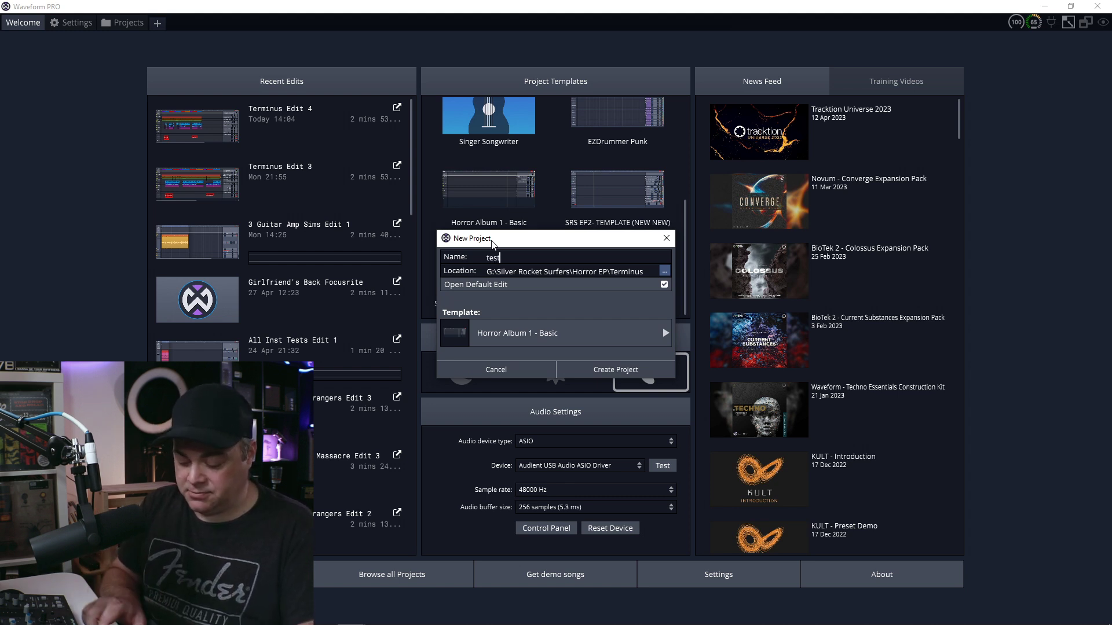
text(-horr)
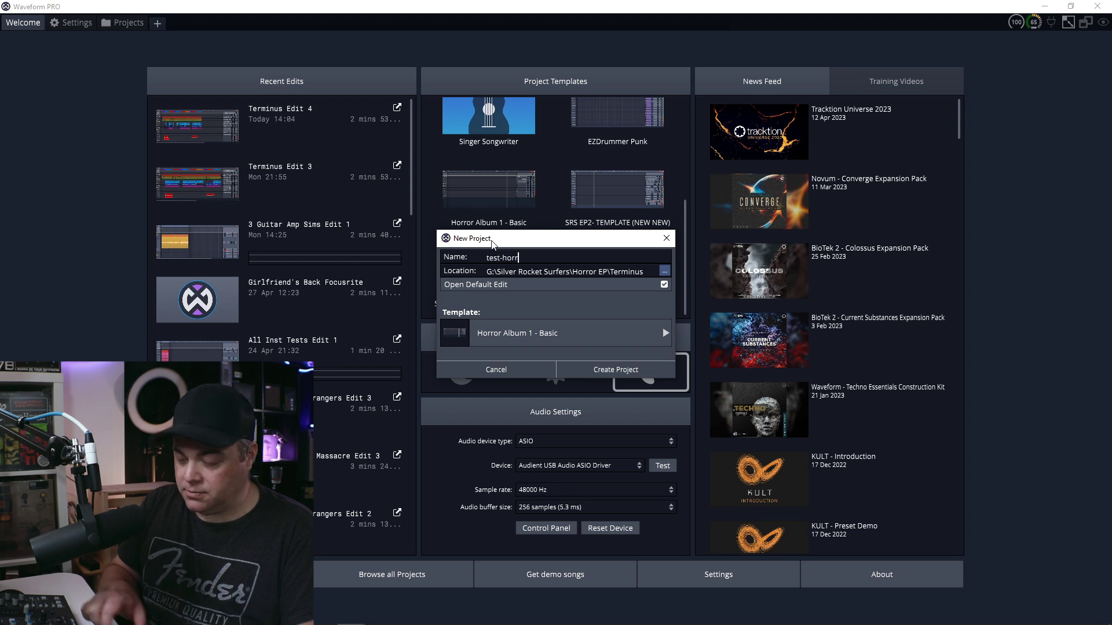
text(or)
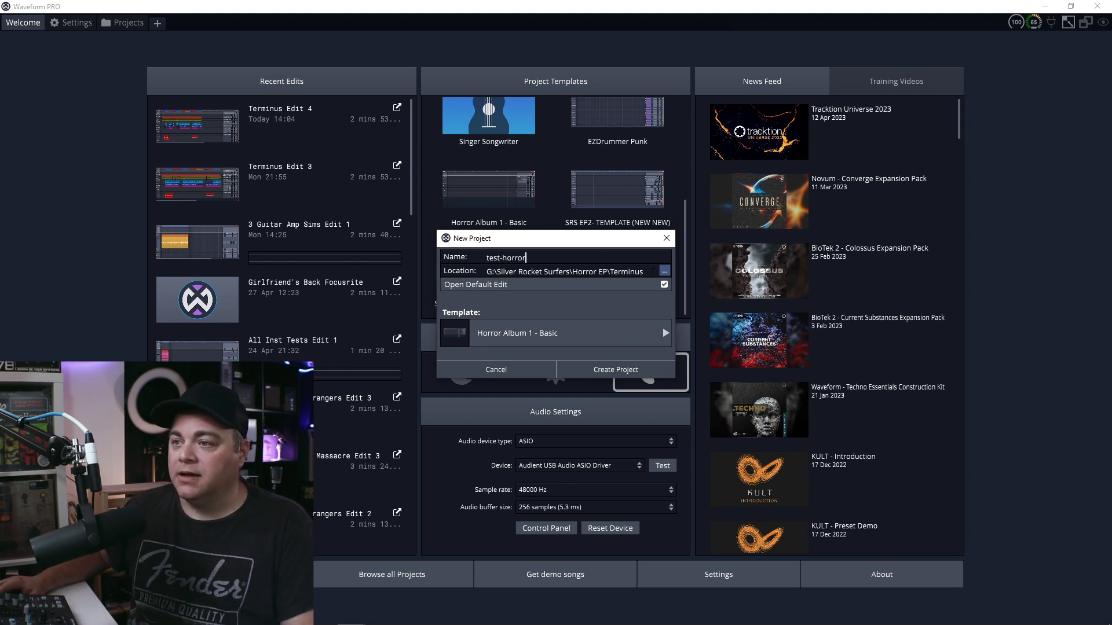
click(663, 271)
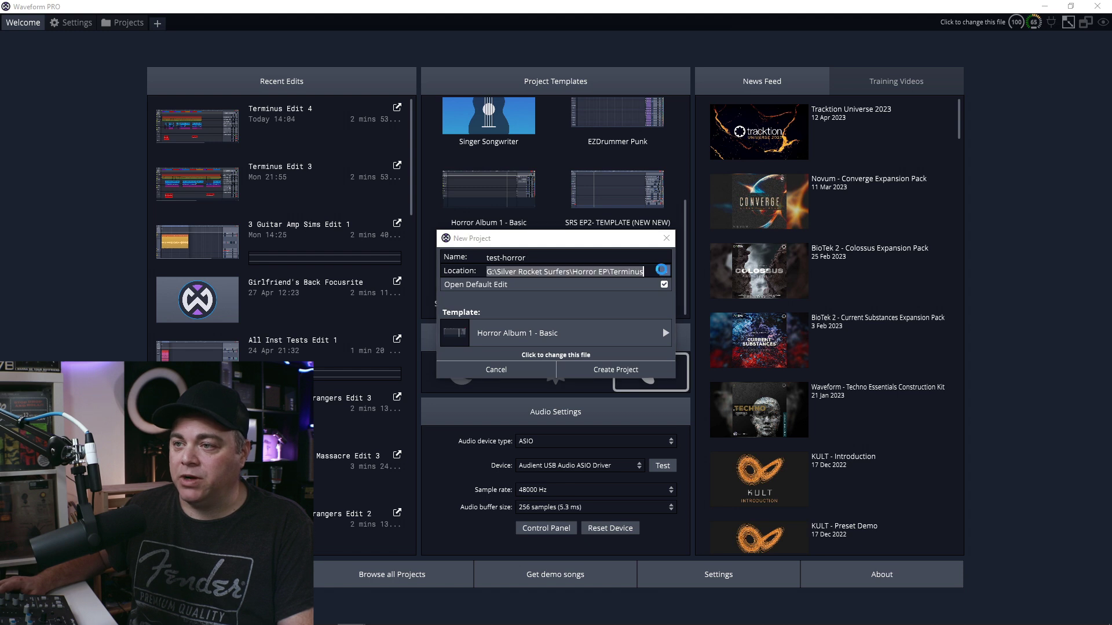
click(555, 186)
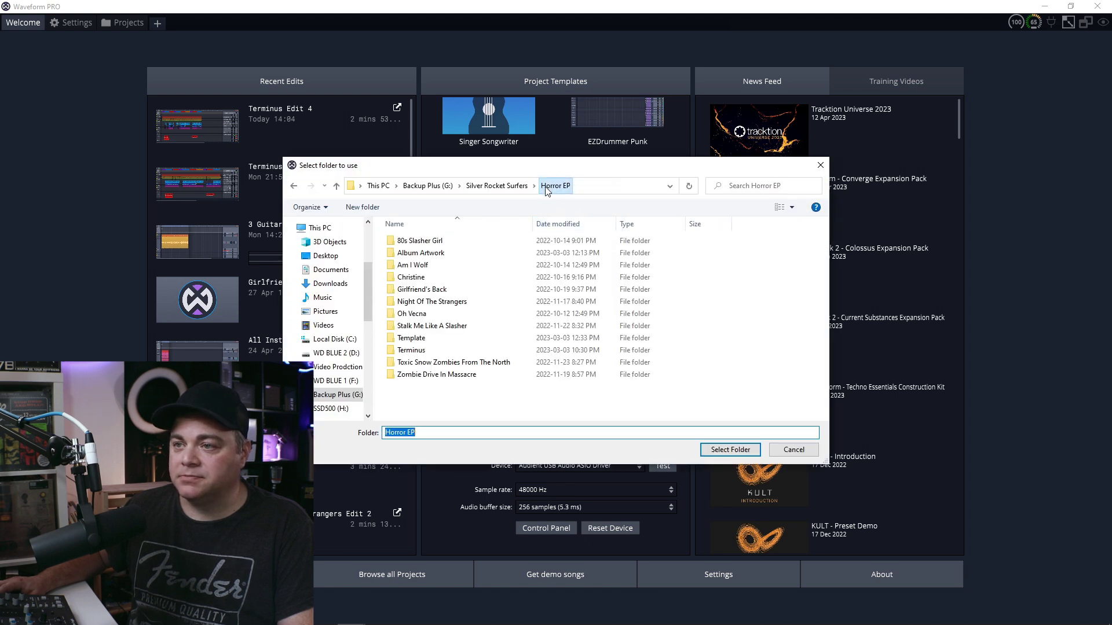
click(755, 452)
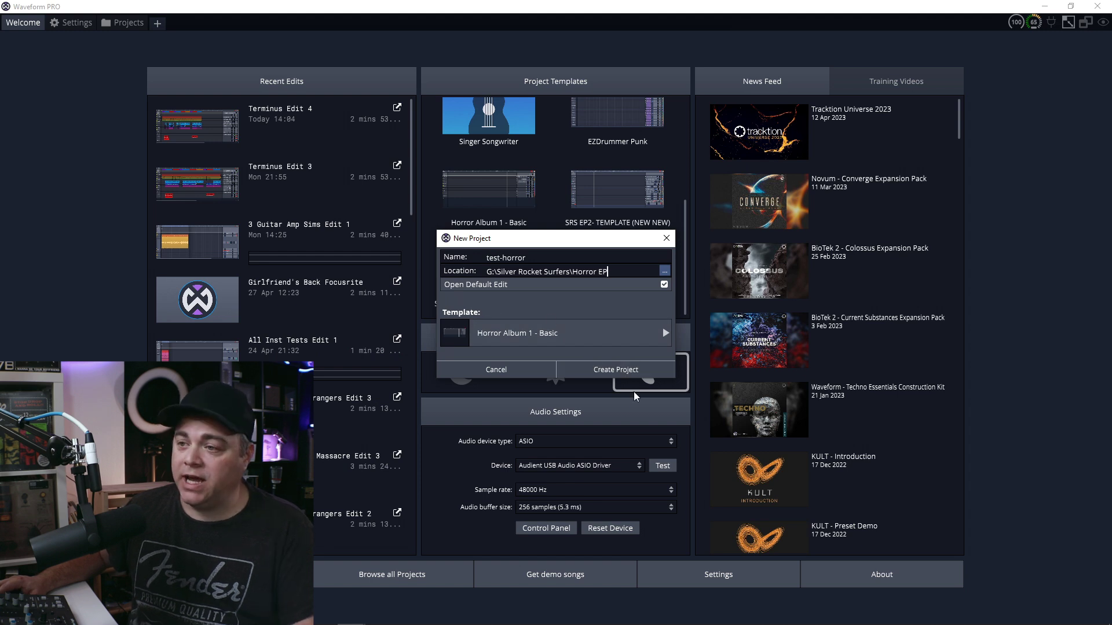
click(616, 369)
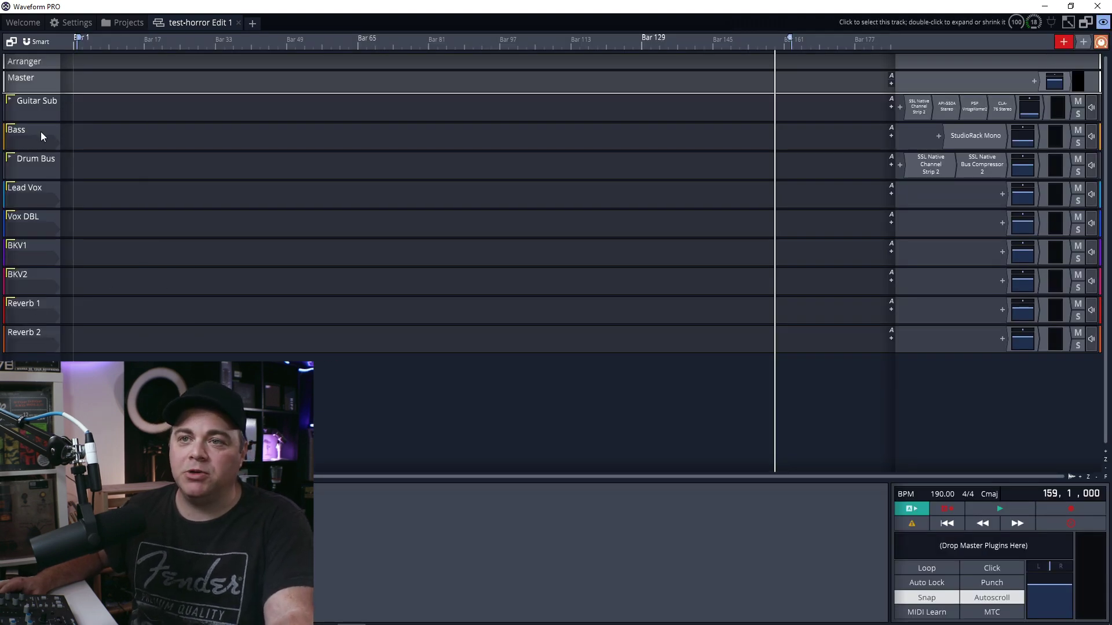
click(10, 101)
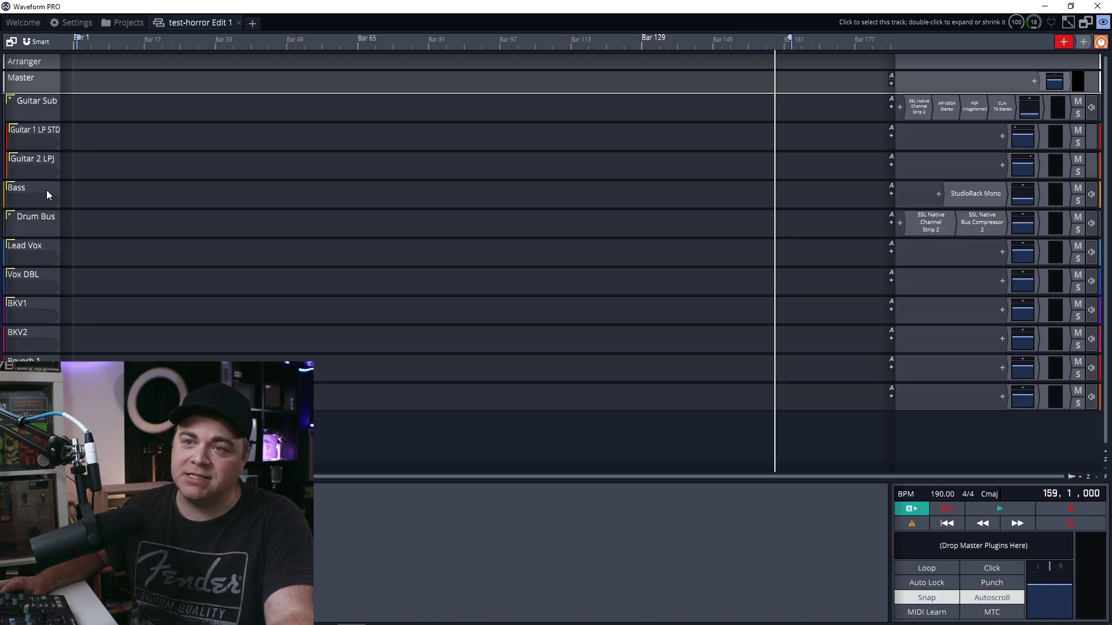
click(9, 217)
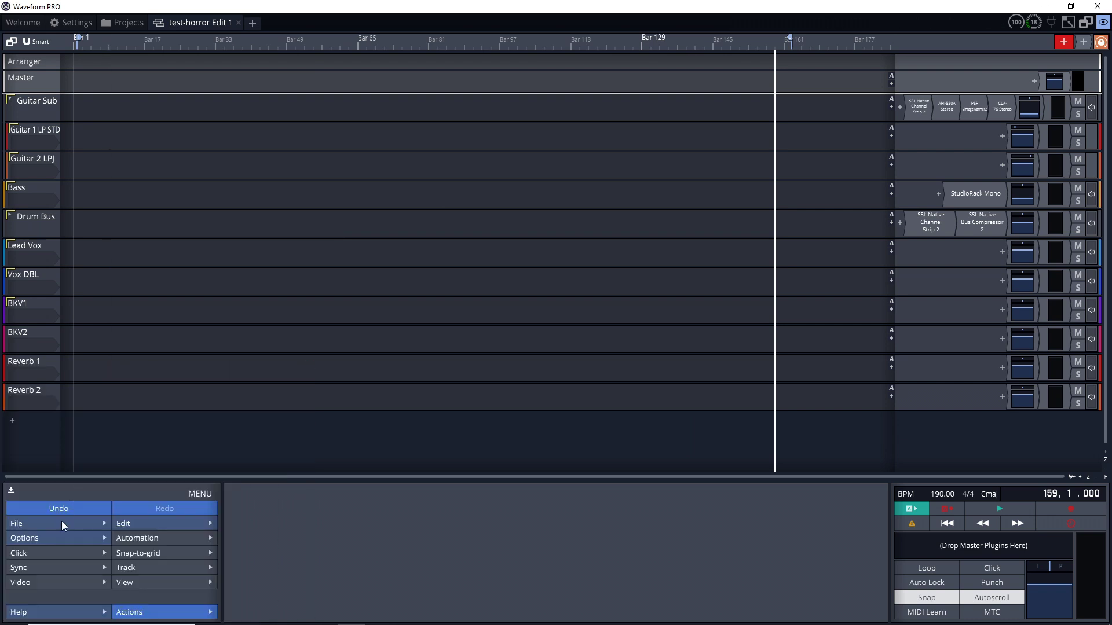
Choose File > Save edit as template… from the MENU panel for test-horror Edit 1
click(47, 523)
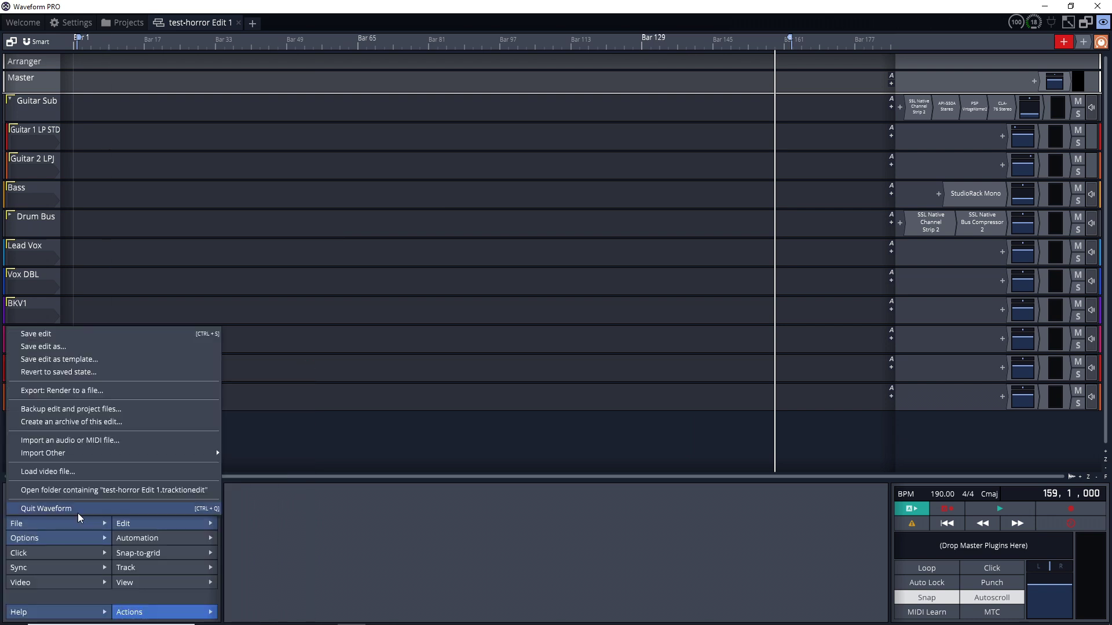
click(76, 359)
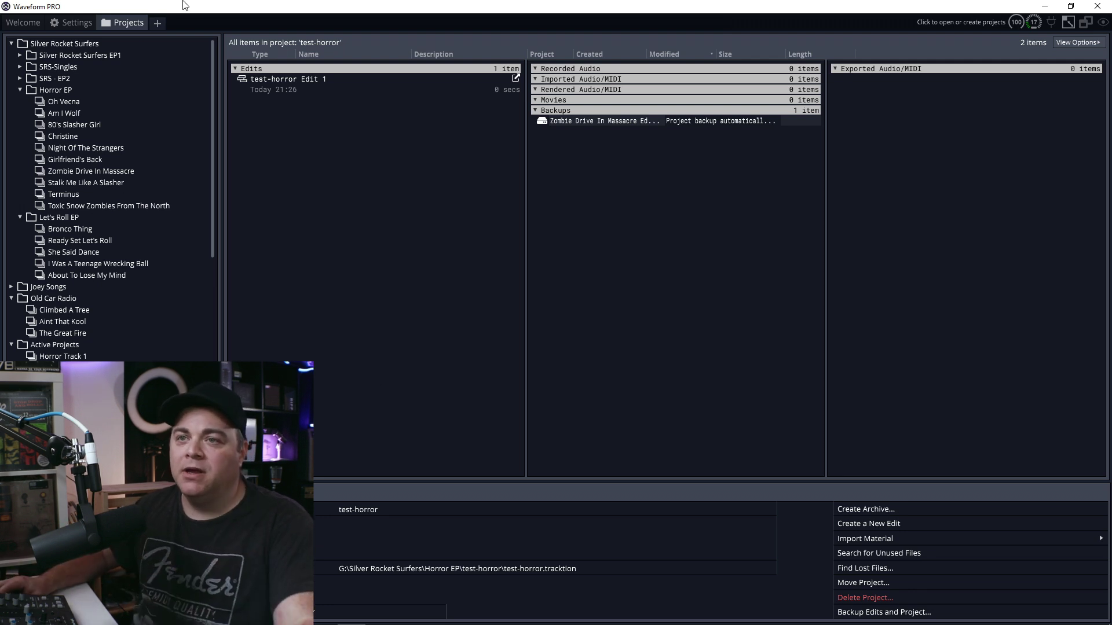
Scroll the Projects tree down to find the test-horror project and back up to the top
scroll(107, 248, down, 9)
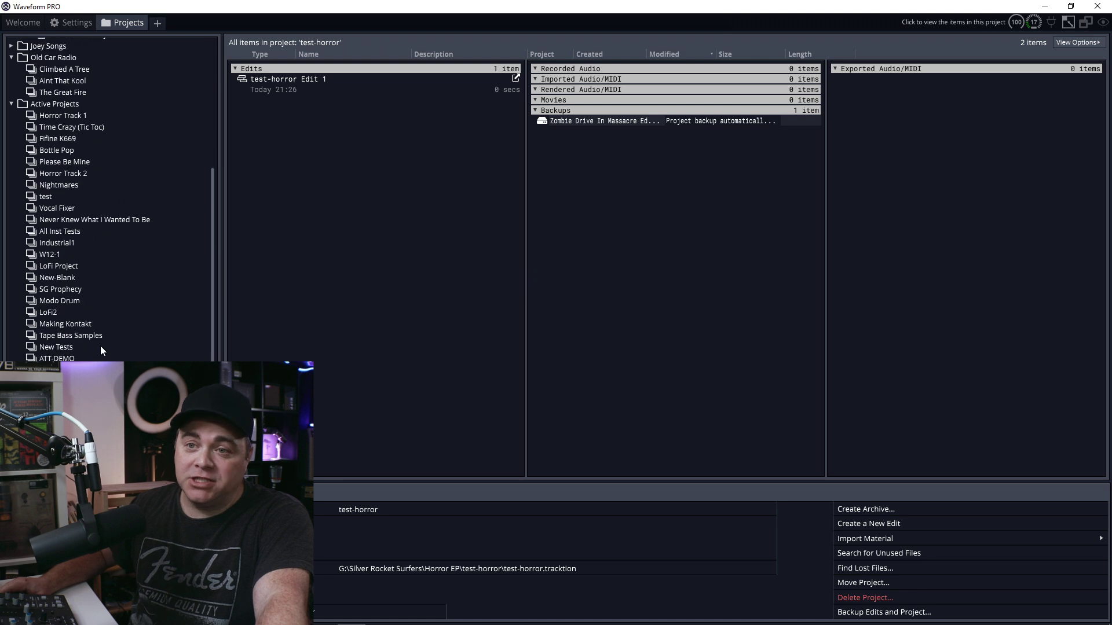
scroll(109, 341, up, 9)
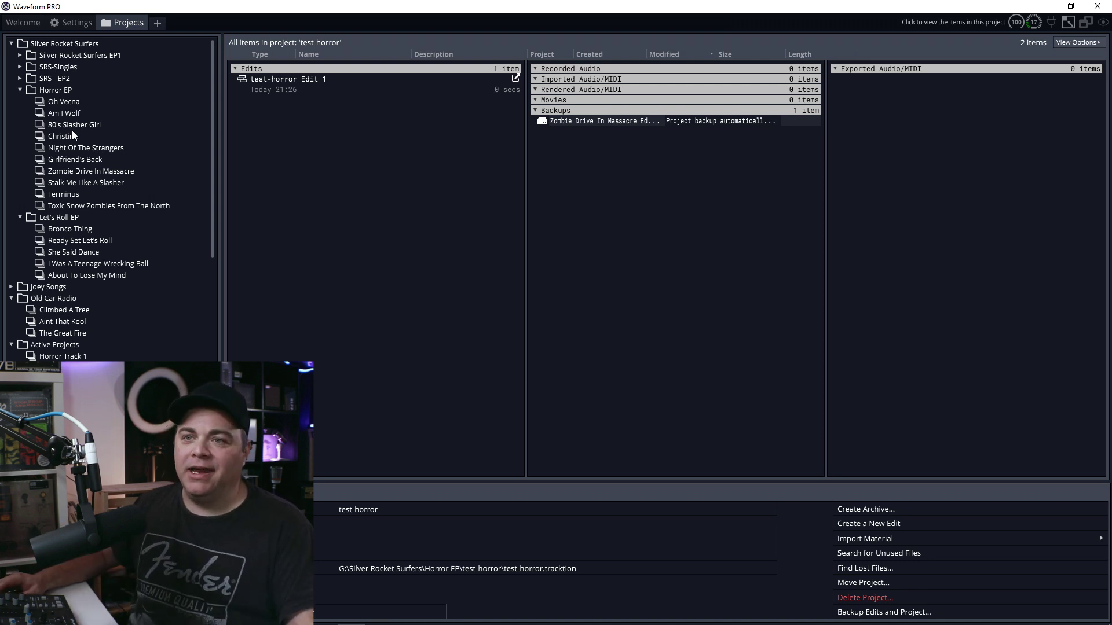
scroll(106, 209, down, 10)
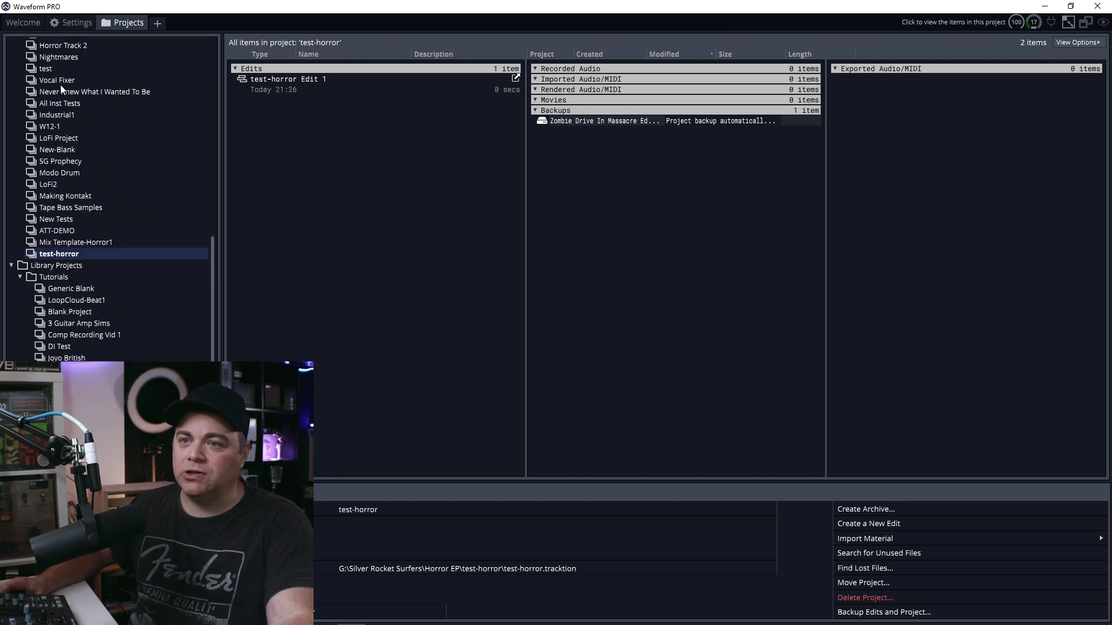
scroll(81, 244, up, 10)
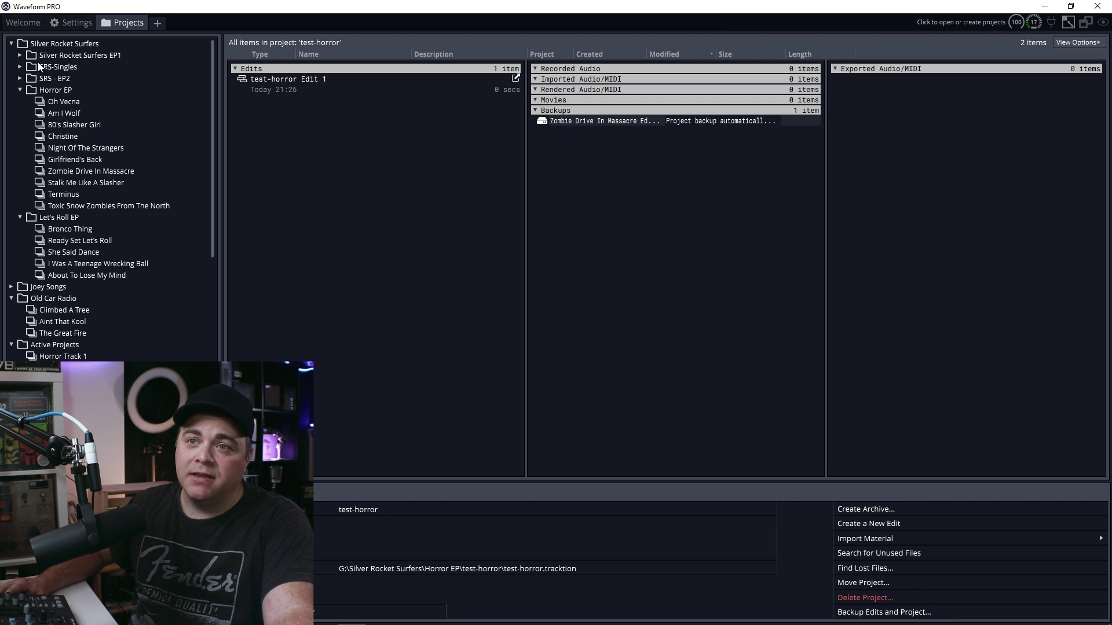
Peek inside the SRS-Singles and Silver Rocket Surfers EP1 folders, collapsing each again
click(19, 66)
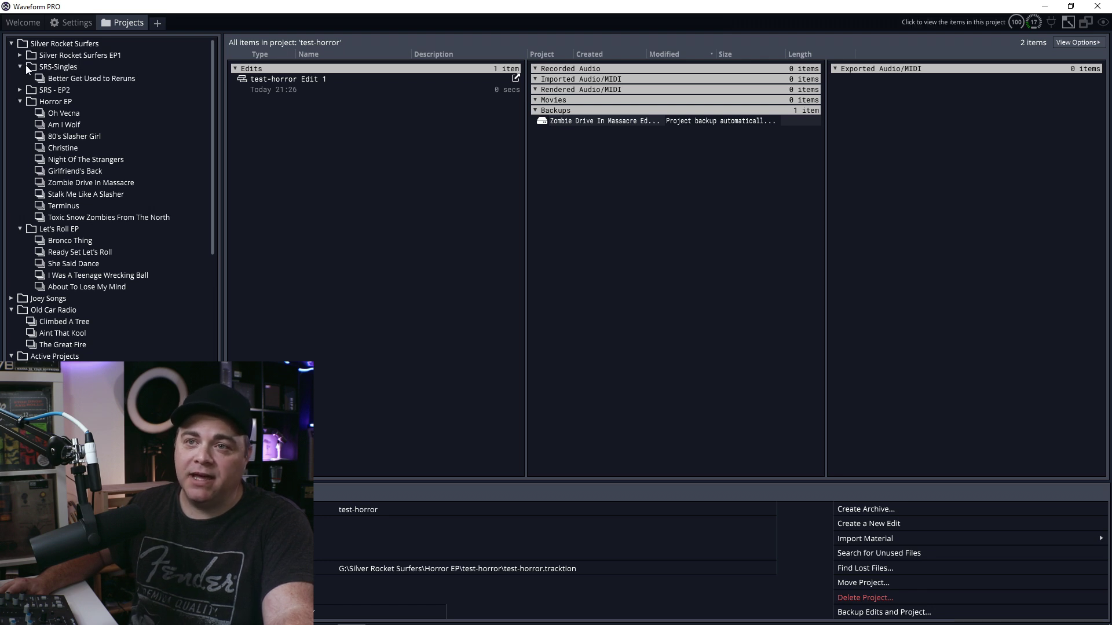
click(20, 66)
click(21, 58)
click(21, 58)
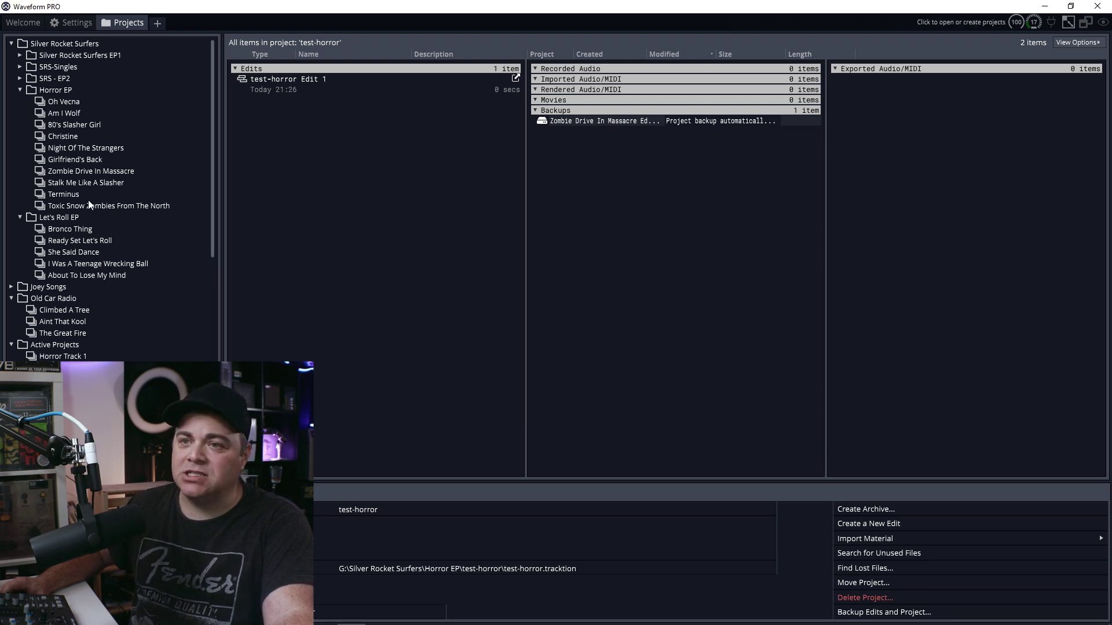
Select the Silver Rocket Surfers folder and toggle it and Old Car Radio open and closed
double_click(62, 47)
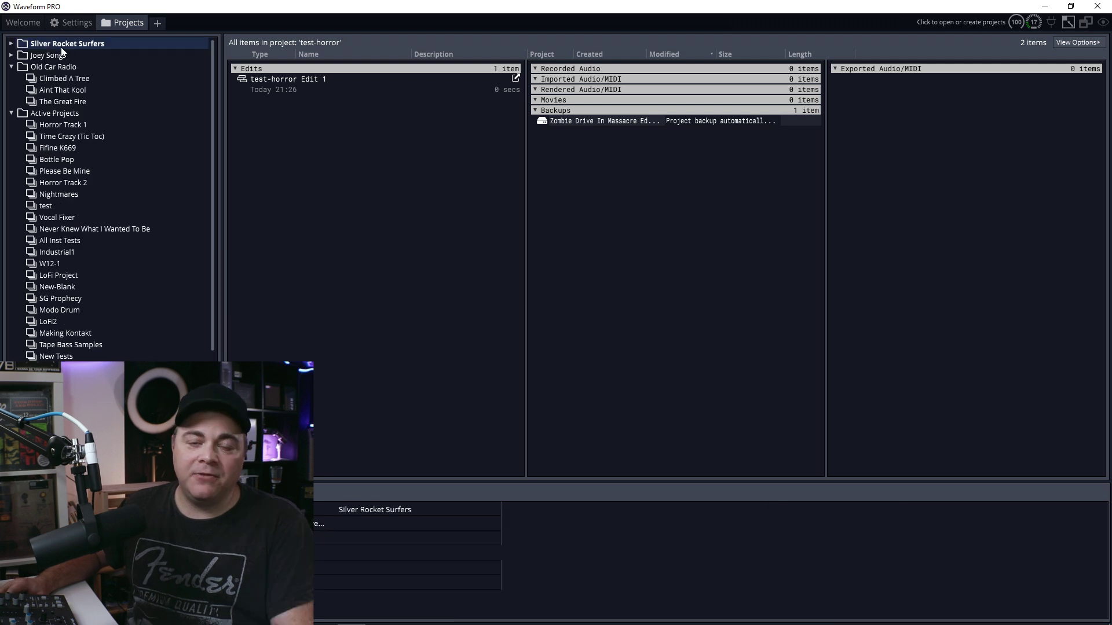
click(14, 45)
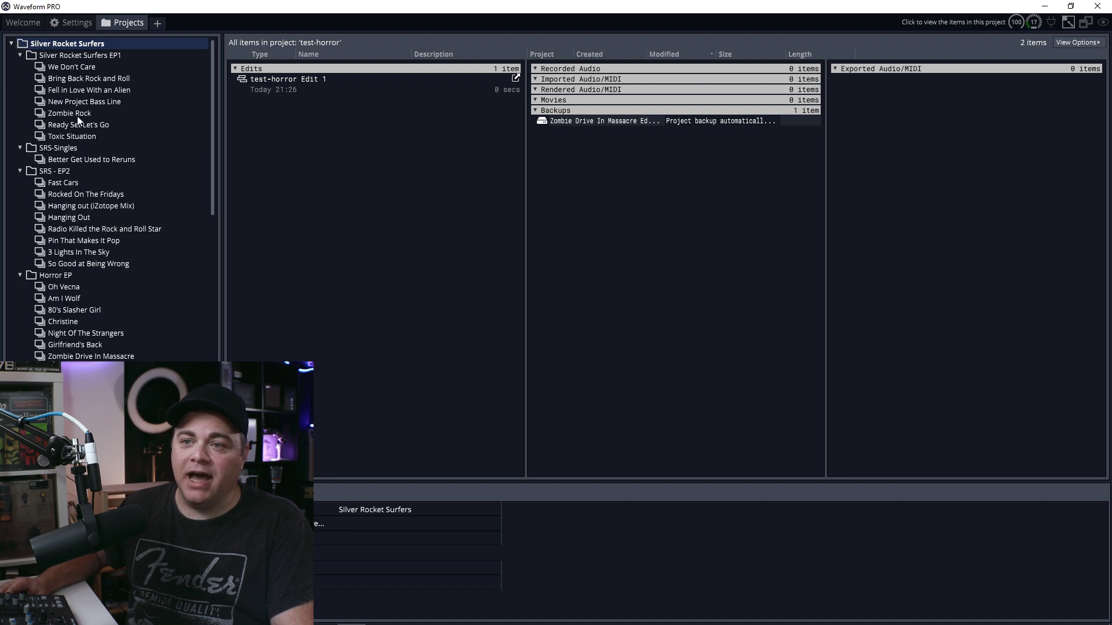
click(14, 45)
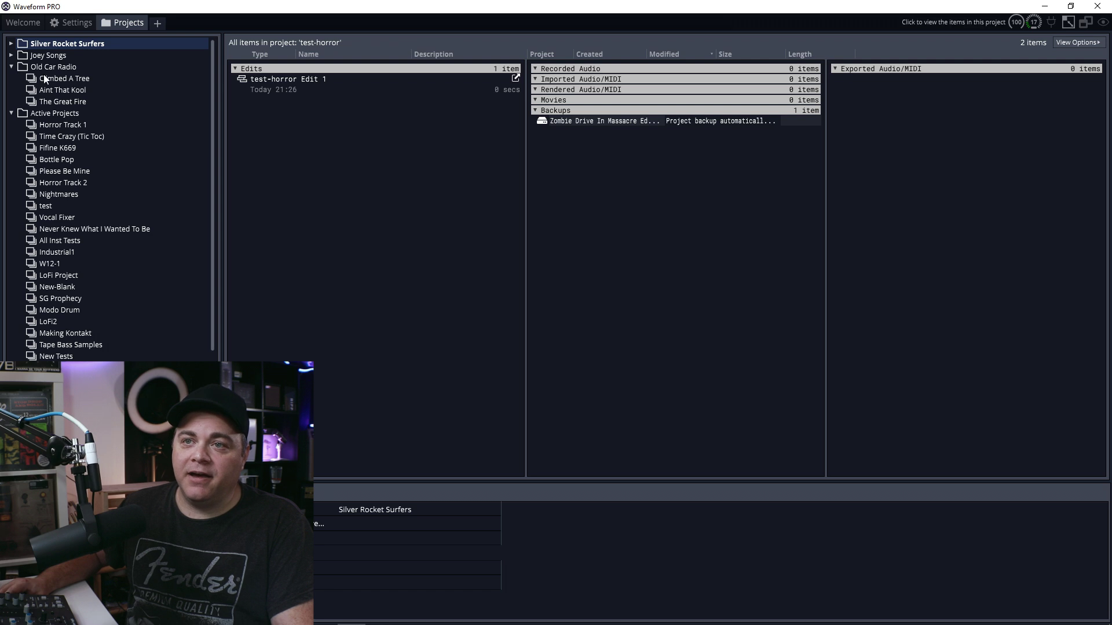
click(12, 67)
click(11, 67)
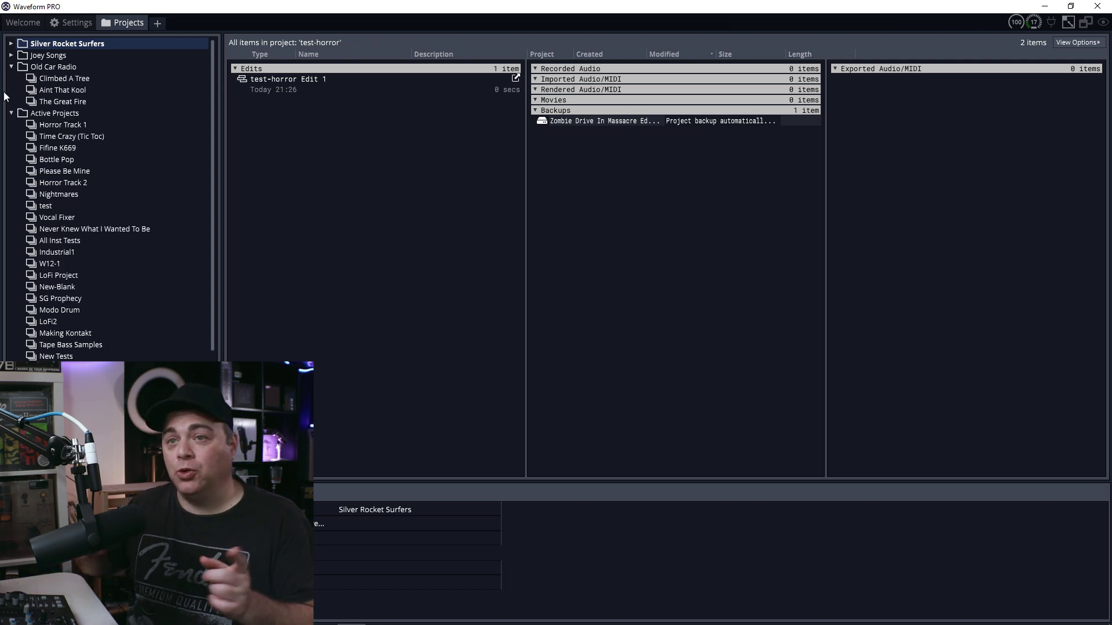
click(11, 44)
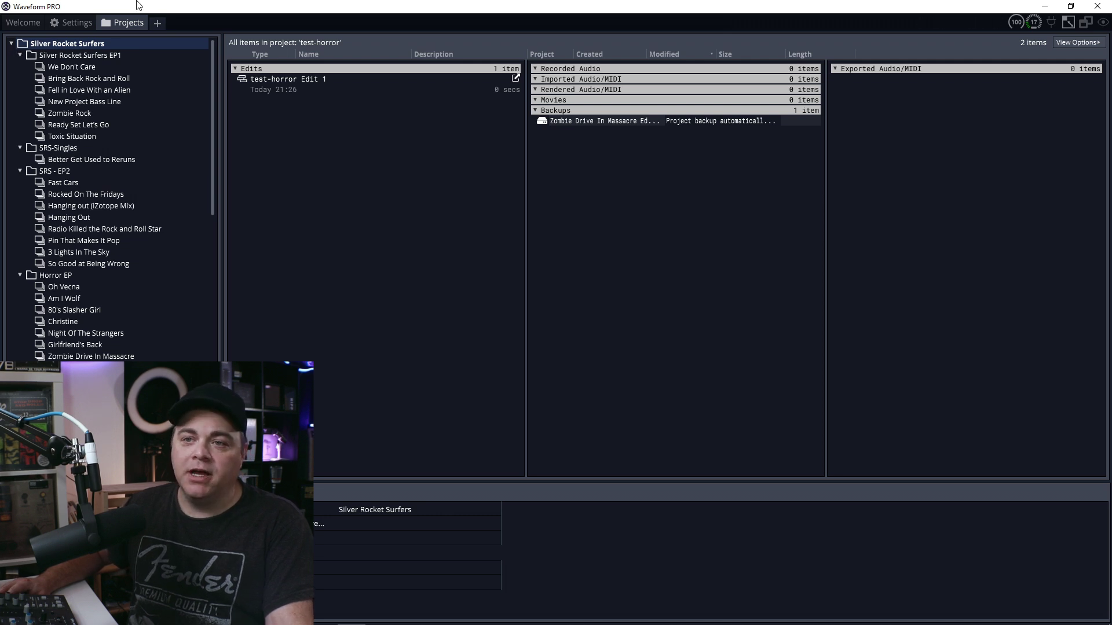
click(11, 44)
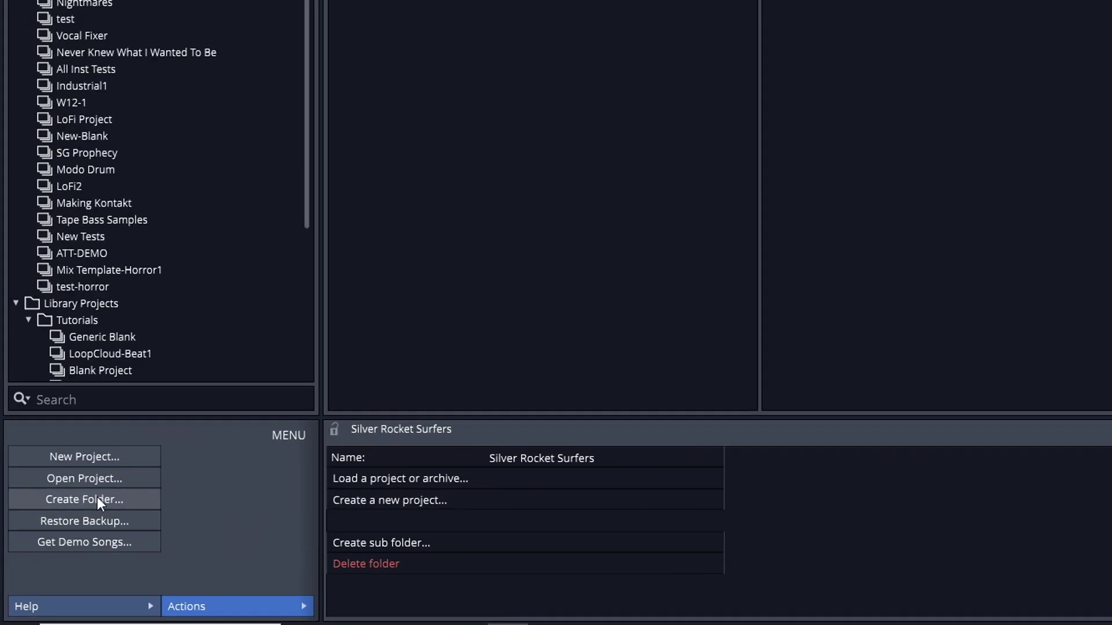
Add a project folder named 'new test' at the top of the Projects list
click(96, 498)
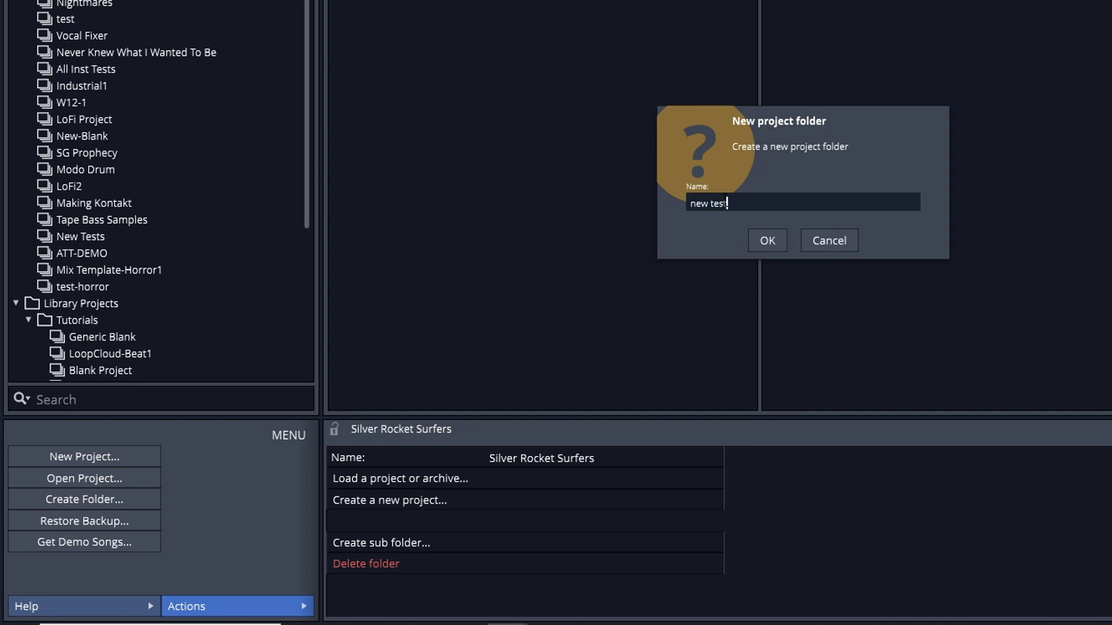
key(Return)
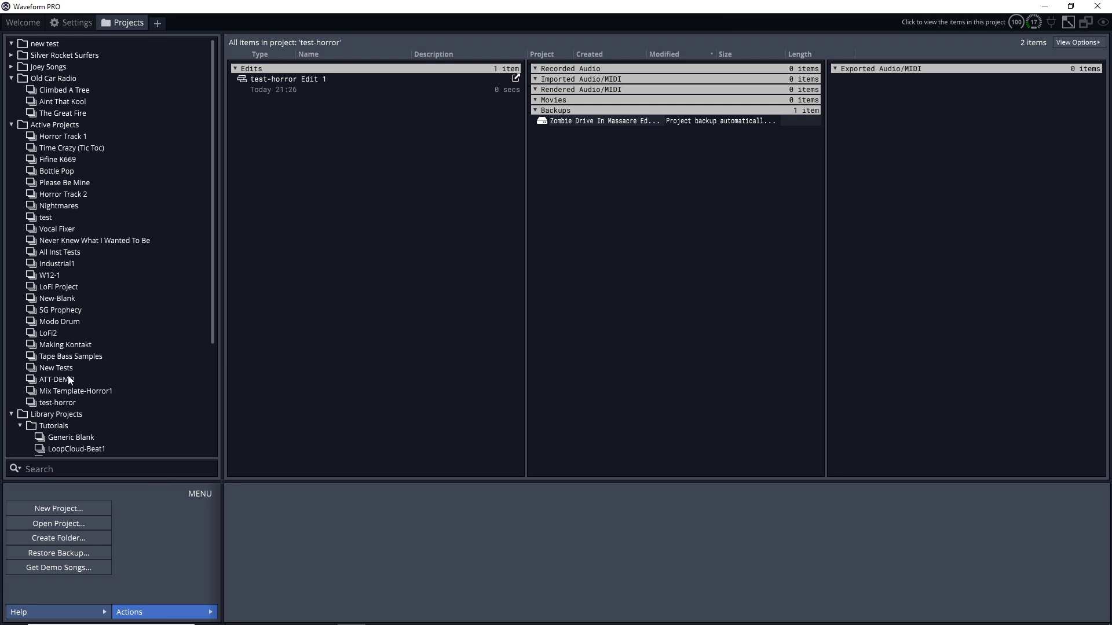
Drag the New Tests project from Active Projects into the 'new test' folder
drag(53, 371, 43, 46)
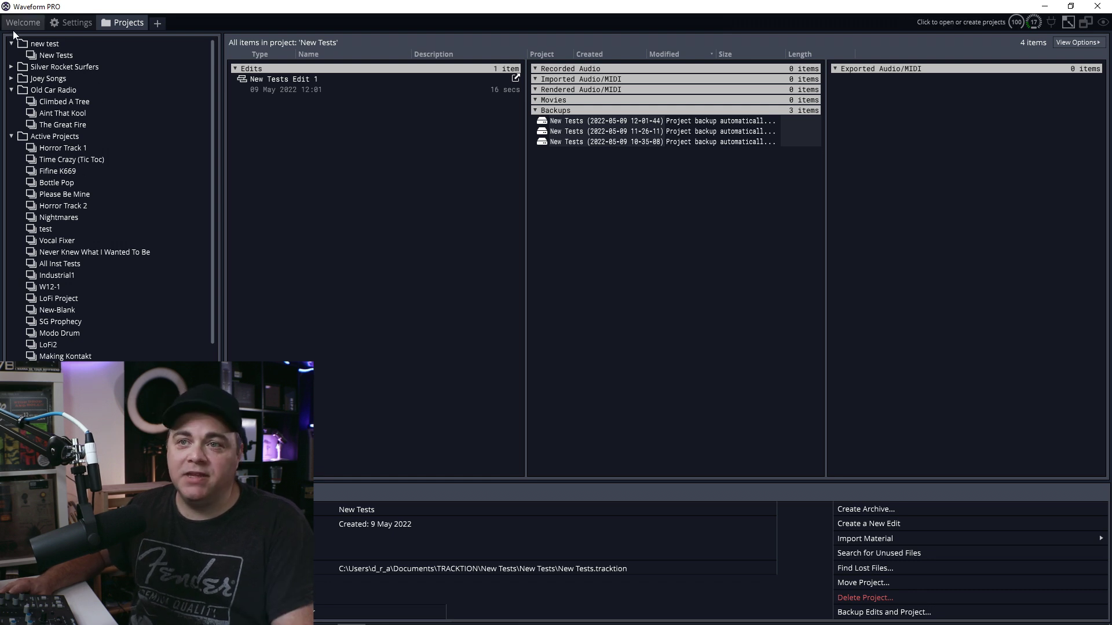
drag(56, 55, 113, 358)
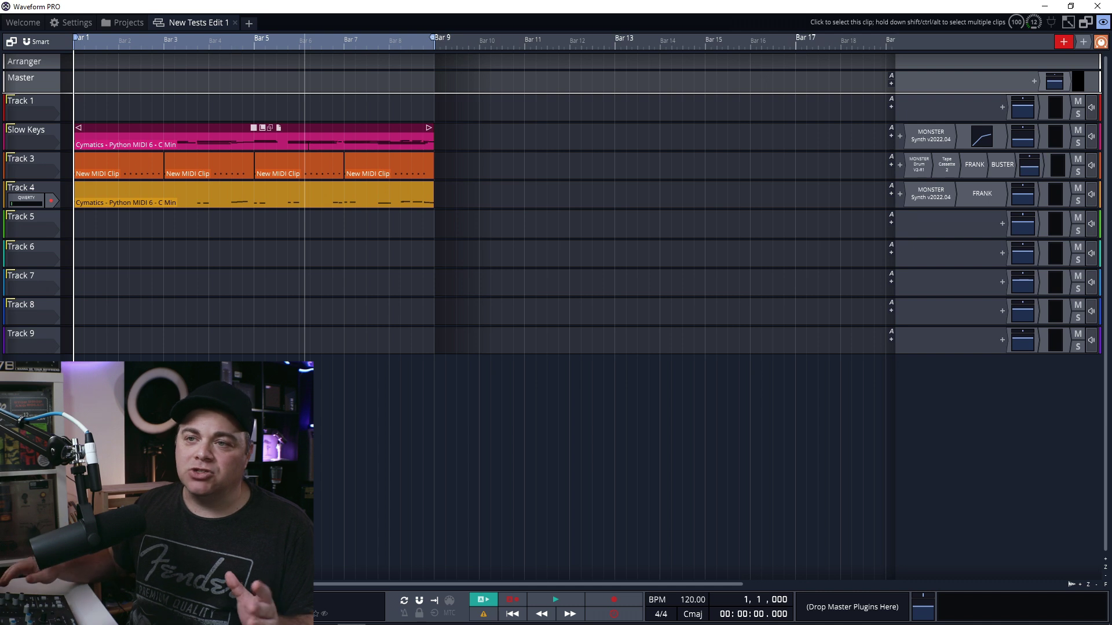
Deselect the Slow Keys clip in the opened New Tests Edit 1 arrangement
click(113, 260)
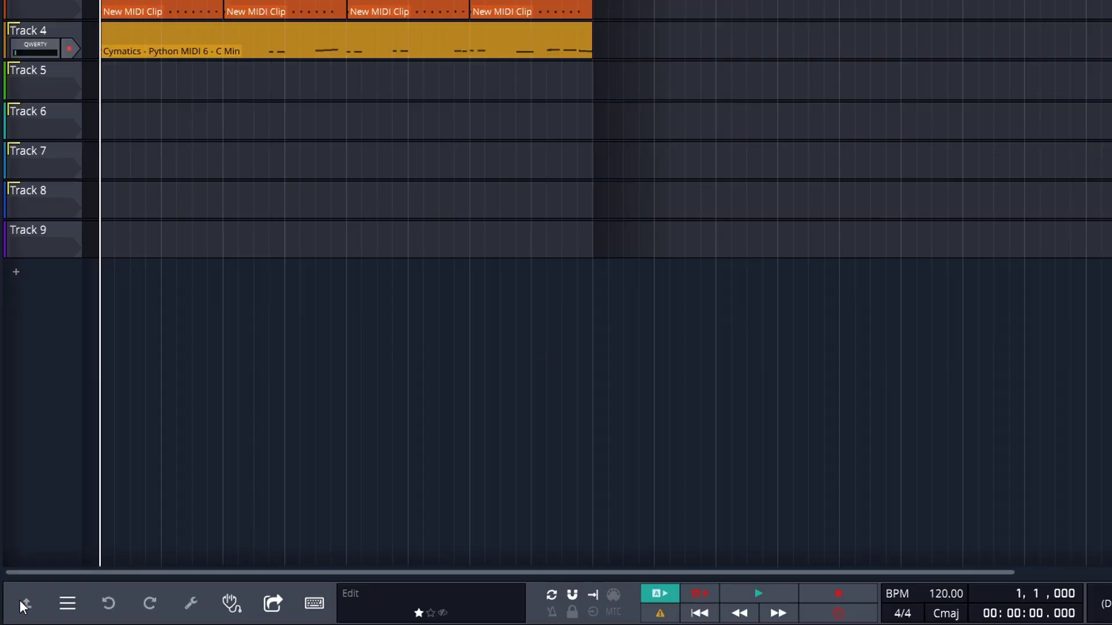
Save the current revision through File > Save edit as… under the name New Tests Edit 2
click(18, 610)
click(66, 455)
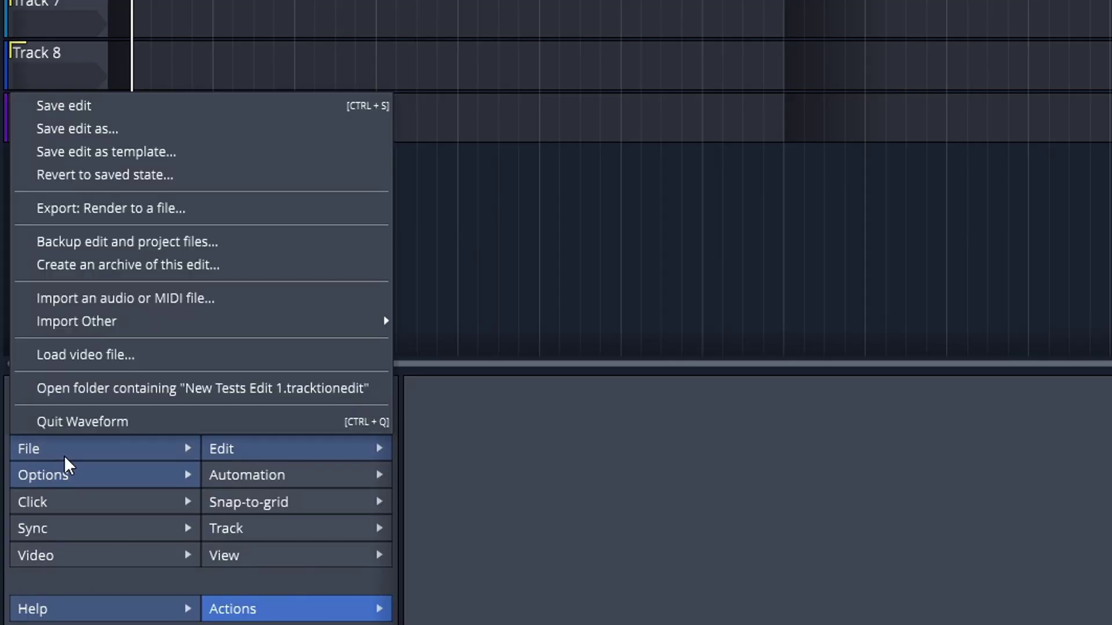
click(203, 216)
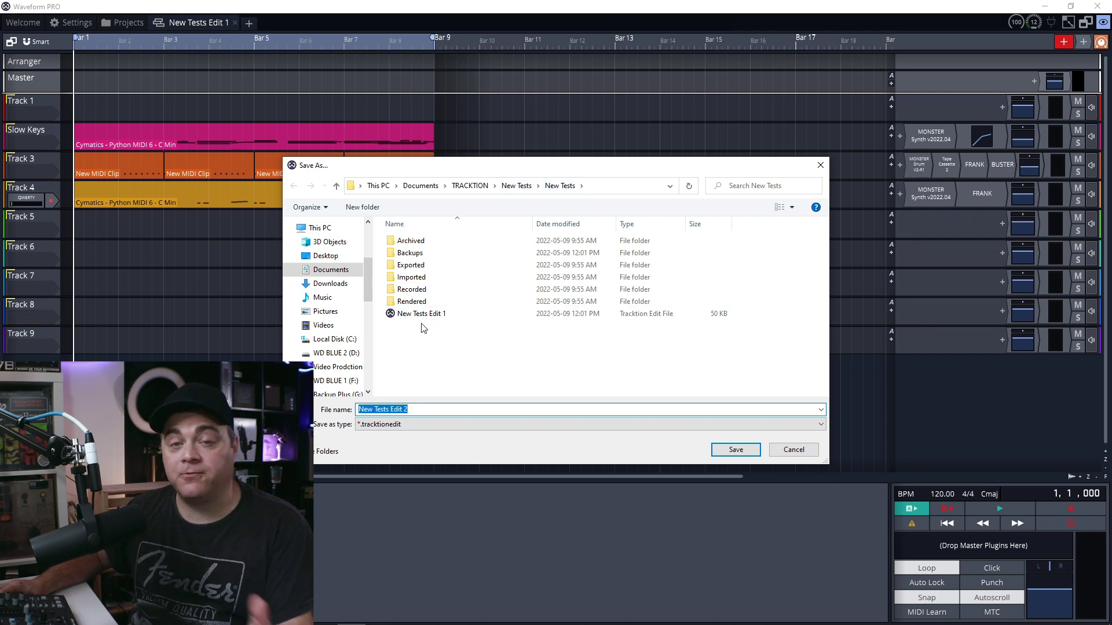
click(735, 449)
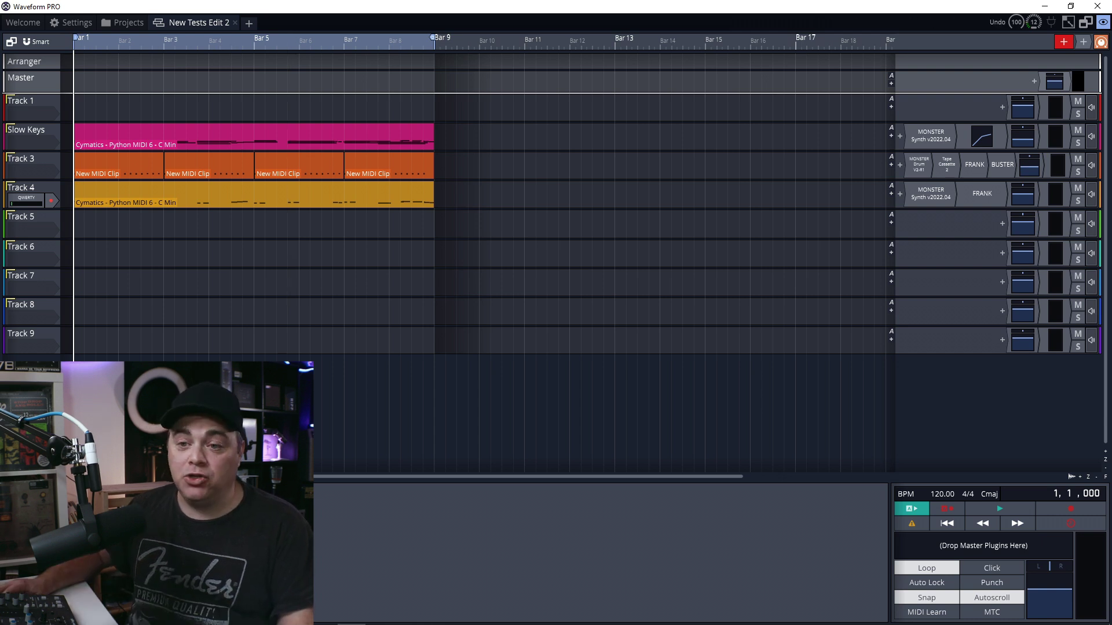
click(1051, 22)
Choose Save edit as… so New Tests Edit 3 is proposed as the new edit's name
click(66, 348)
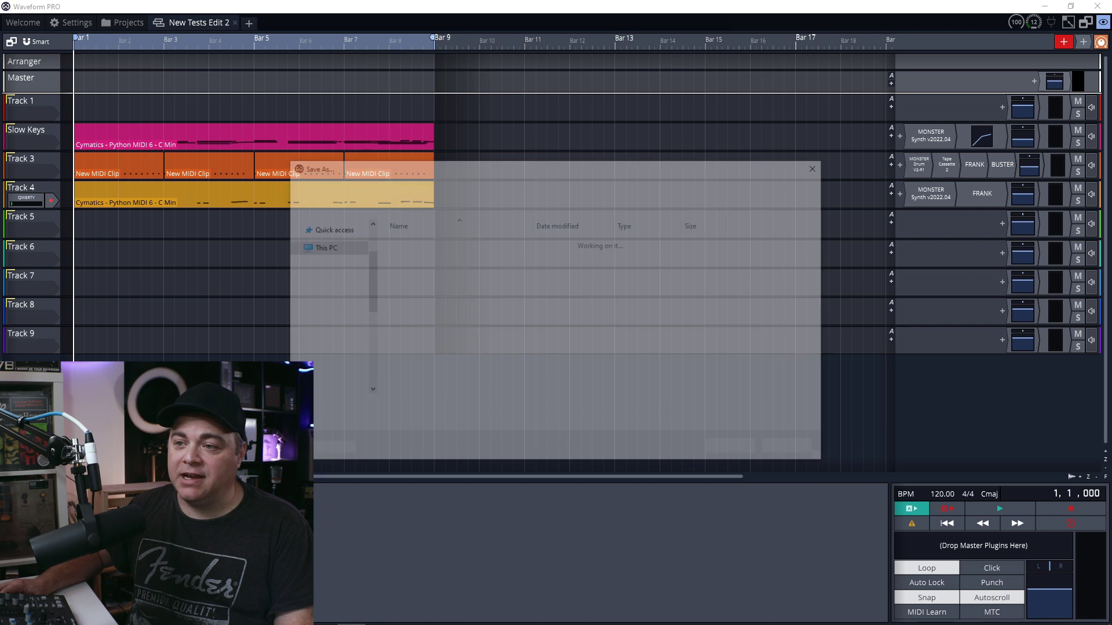